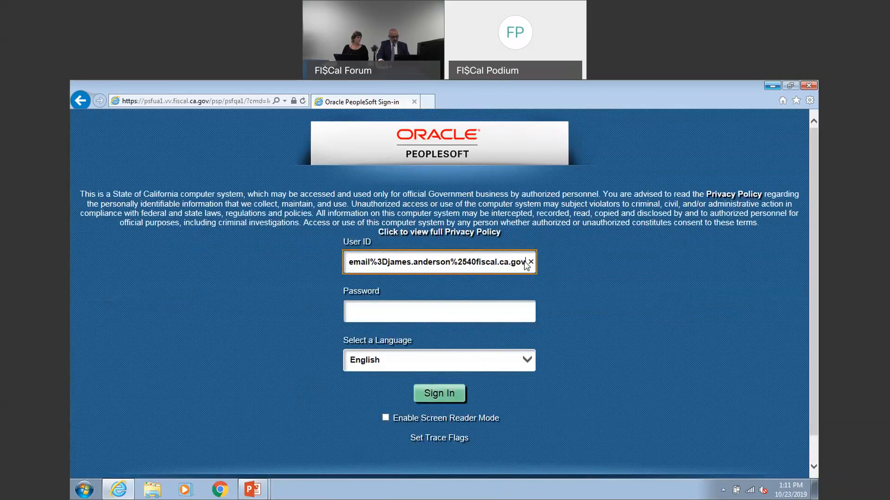
# Clear all the stray text from the User ID field on the sign-in page
pyautogui.moveTo(525, 259); pyautogui.dragTo(351, 243)
pyautogui.press('BackSpace')
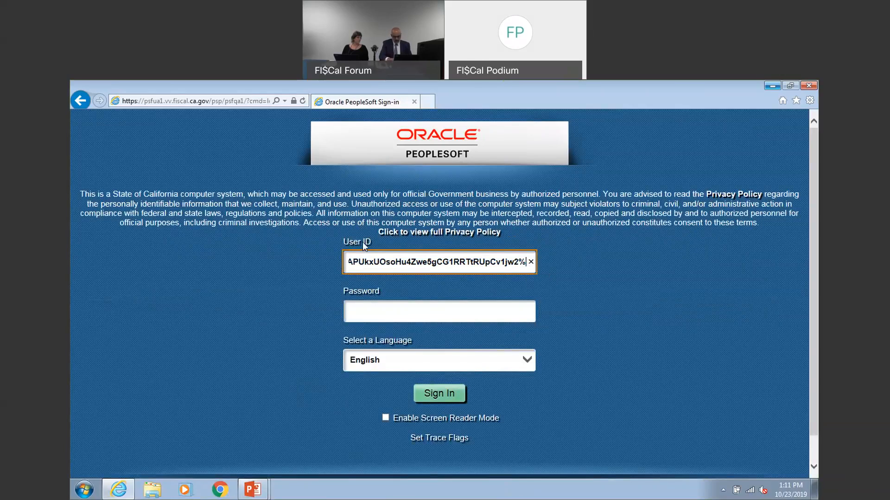
pyautogui.click(419, 263)
pyautogui.hotkey('ctrl', 'a')
pyautogui.hotkey('ctrl', 'v')
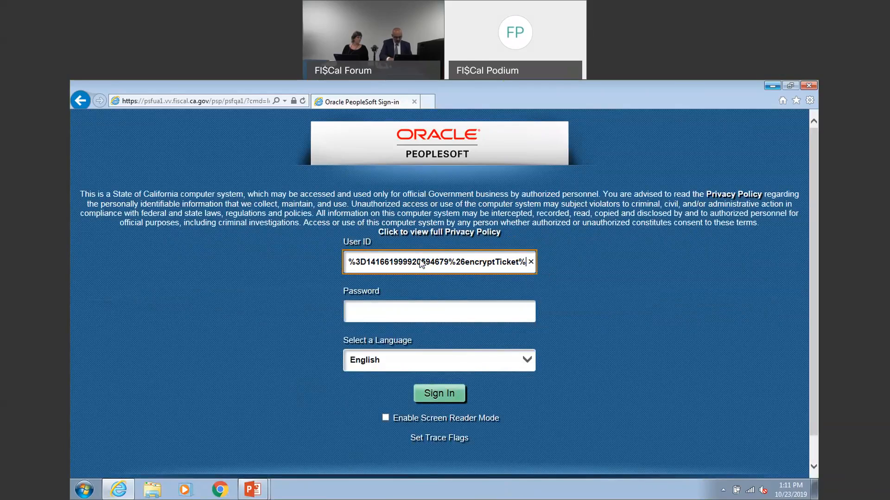
pyautogui.press('Left')
pyautogui.press('Left')
pyautogui.press('Left')
pyautogui.press('Left')
pyautogui.press('Left')
pyautogui.press('Left')
pyautogui.press('Left')
pyautogui.press('Left')
pyautogui.press('Left')
pyautogui.press('Left')
pyautogui.press('Left')
pyautogui.press('Left')
pyautogui.press('Left')
pyautogui.press('Left')
pyautogui.press('Left')
pyautogui.press('Left')
pyautogui.press('Left')
pyautogui.press('Left')
pyautogui.press('Left')
pyautogui.press('Left')
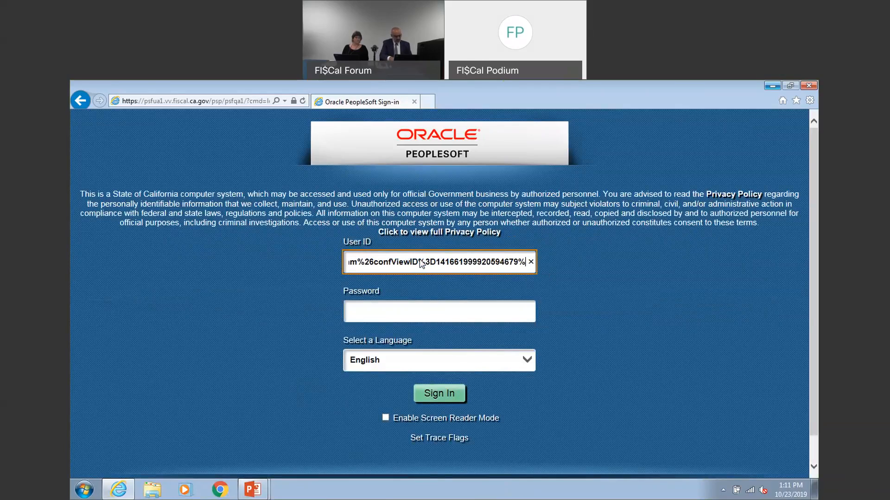
pyautogui.press('Left')
pyautogui.press('Left')
pyautogui.press('Left')
pyautogui.press('Left')
pyautogui.press('Left')
pyautogui.press('Left')
pyautogui.press('Left')
pyautogui.press('Left')
pyautogui.press('Left')
pyautogui.press('Left')
pyautogui.press('Left')
pyautogui.press('Left')
pyautogui.press('Left')
pyautogui.press('Left')
pyautogui.press('Left')
pyautogui.press('Left')
pyautogui.press('Left')
pyautogui.press('Left')
pyautogui.press('Left')
pyautogui.press('Left')
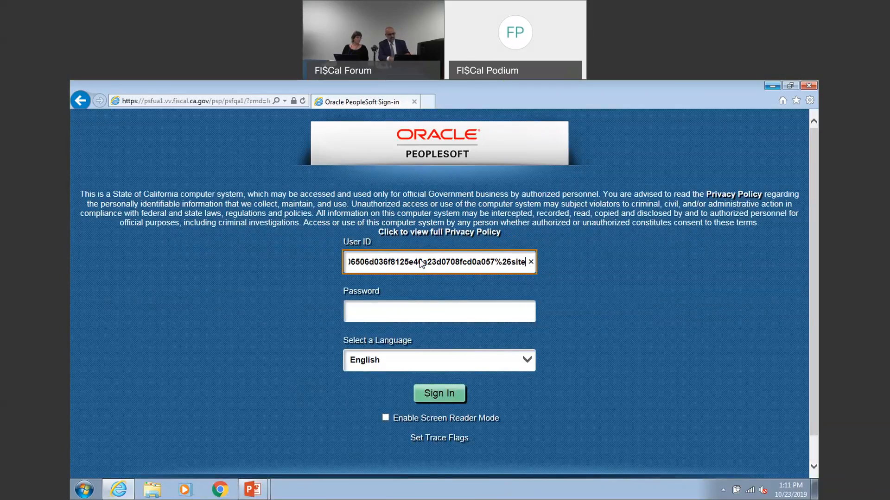
pyautogui.press('Left')
pyautogui.press('Left')
pyautogui.press('Left')
pyautogui.press('Left')
pyautogui.press('Left')
pyautogui.press('Left')
pyautogui.press('Left')
pyautogui.press('Left')
pyautogui.press('Left')
pyautogui.press('Left')
pyautogui.press('Left')
pyautogui.press('Left')
pyautogui.press('Left')
pyautogui.press('Left')
pyautogui.press('Left')
pyautogui.press('Left')
pyautogui.press('Left')
pyautogui.press('Left')
pyautogui.press('Left')
pyautogui.press('Left')
pyautogui.press('Left')
pyautogui.press('Left')
pyautogui.press('Left')
pyautogui.press('Left')
pyautogui.press('Left')
pyautogui.press('Left')
pyautogui.press('Left')
pyautogui.press('Left')
pyautogui.press('Left')
pyautogui.press('Left')
pyautogui.press('Left')
pyautogui.press('Left')
pyautogui.press('Left')
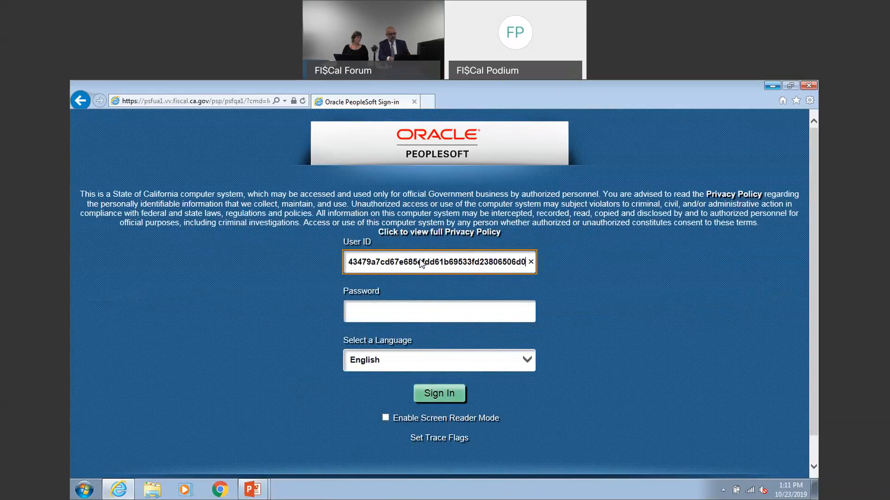
pyautogui.hotkey('ctrl', 'shift', 'Left')
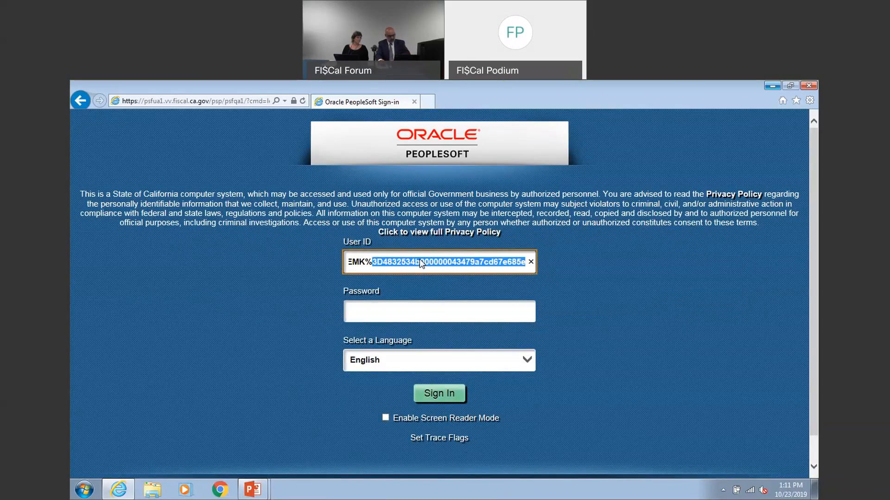
pyautogui.press('BackSpace')
pyautogui.hotkey('ctrl', 'a')
pyautogui.press('BackSpace')
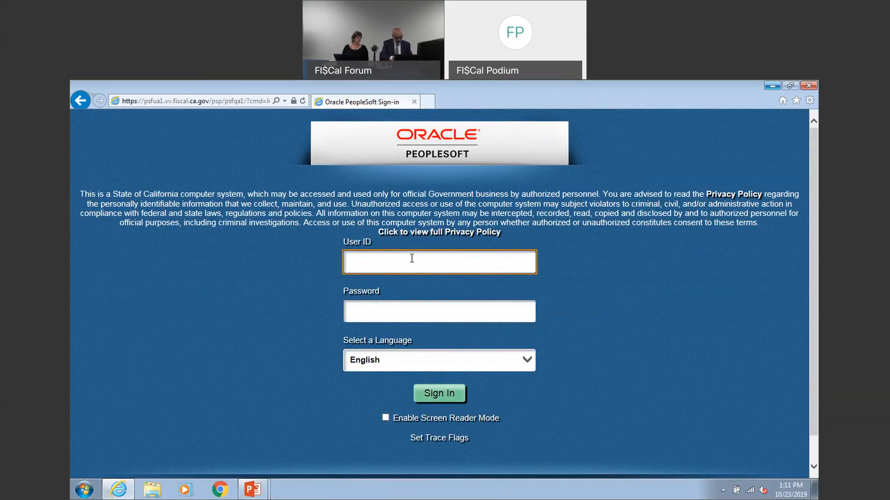
# Sign in with the user ID Z_DEPT_DEPOSIT_SLIP_PROC and its saved password
pyautogui.write('Z_DEPT')
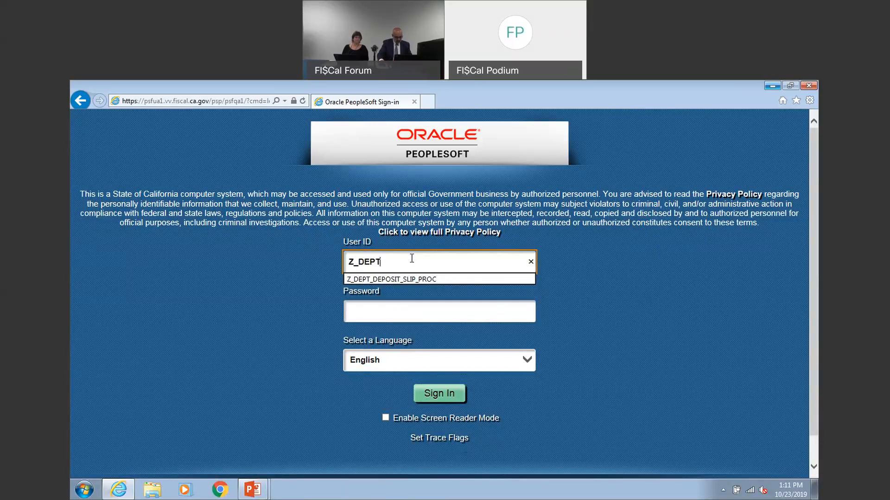
pyautogui.click(417, 279)
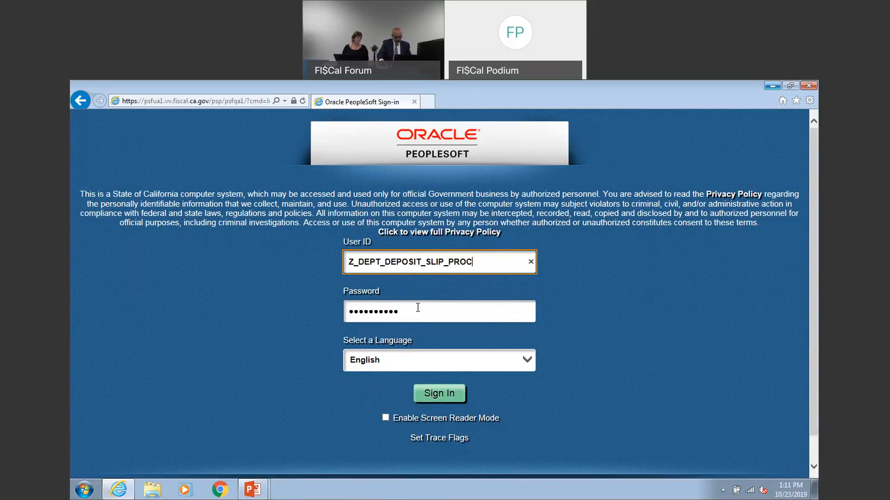
pyautogui.click(435, 399)
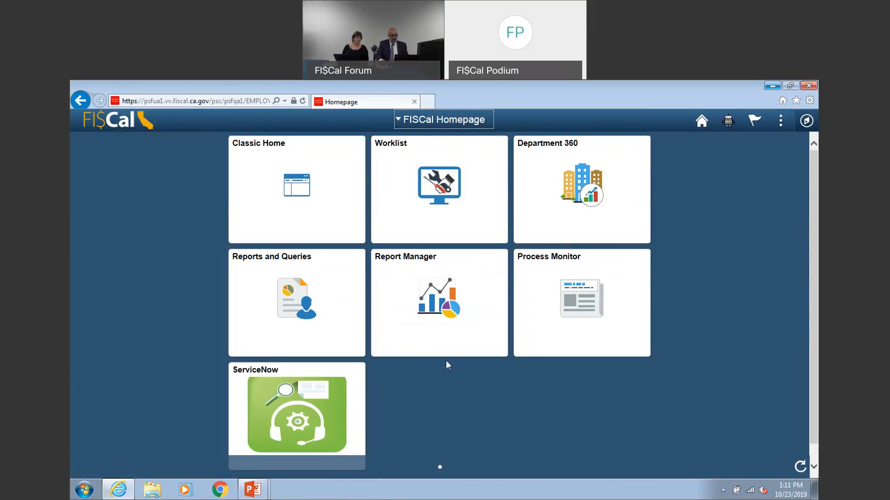
# Go to Classic Home and open Deposit Slip Entry under the Accounts Receivable online payments
pyautogui.click(322, 189)
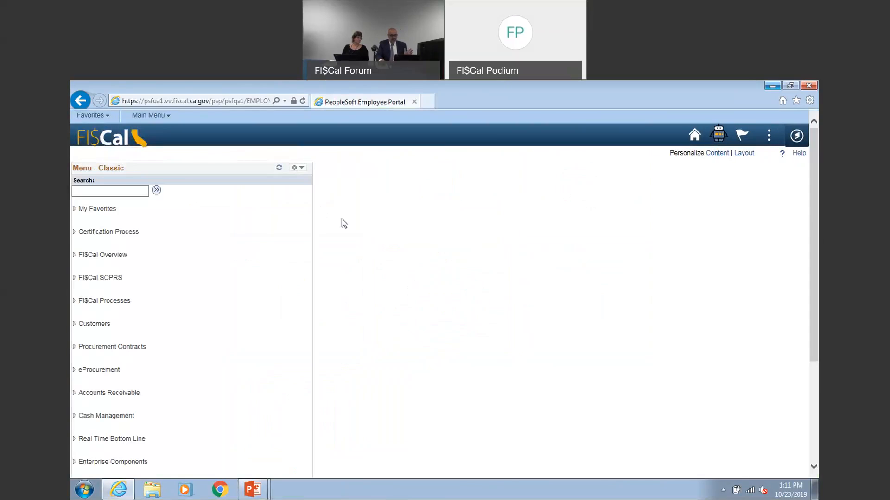
pyautogui.click(168, 122)
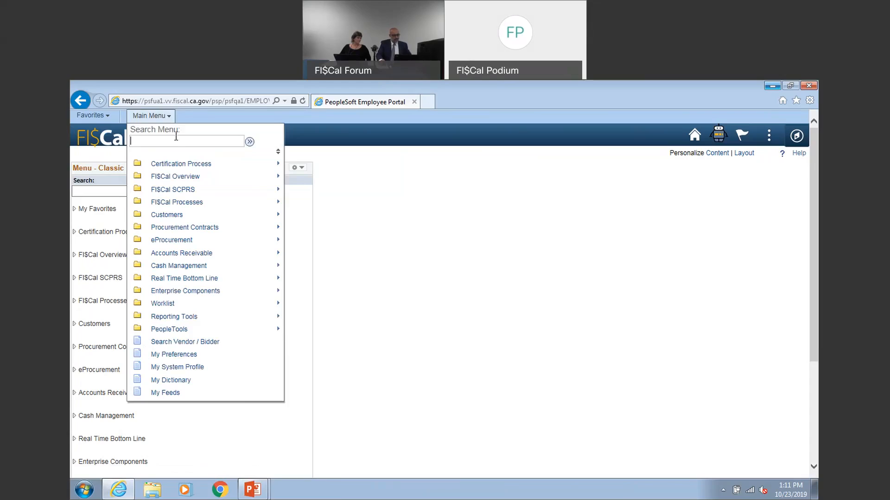
pyautogui.click(278, 155)
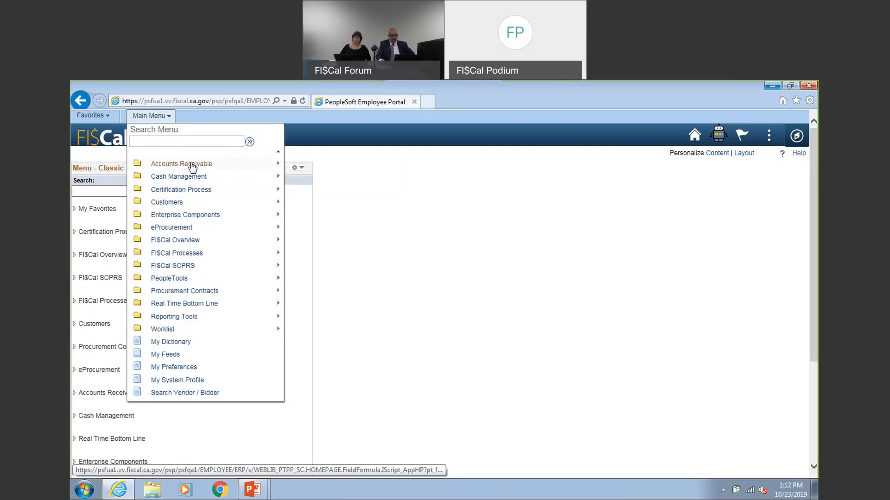
pyautogui.moveTo(192, 169)
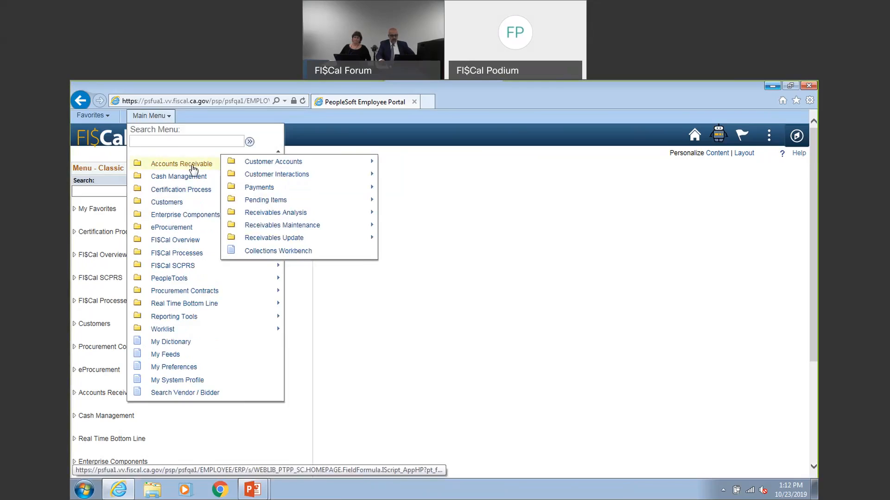
pyautogui.moveTo(266, 190)
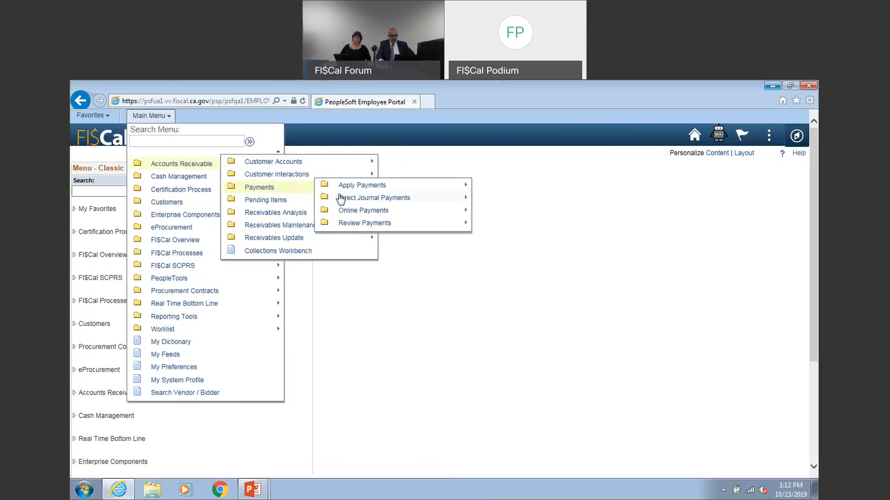
pyautogui.moveTo(364, 213)
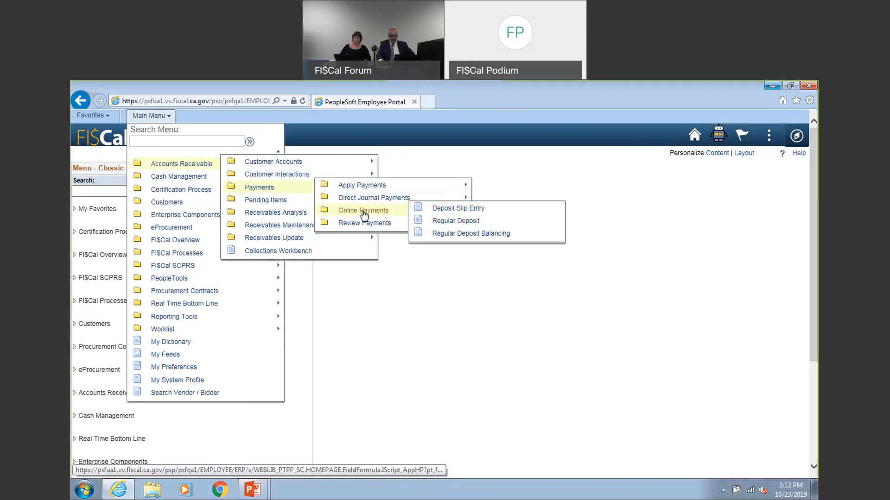
pyautogui.click(445, 213)
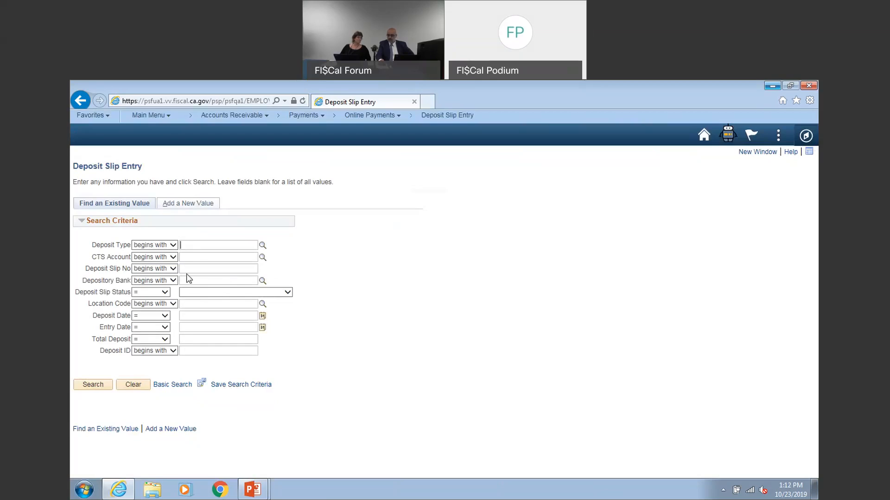
# Add a new deposit slip with deposit type S (Standard)
pyautogui.click(199, 206)
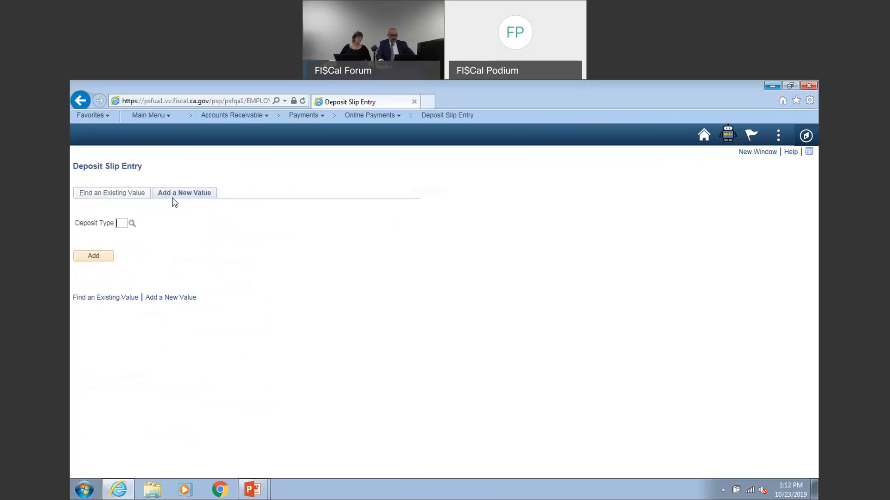
pyautogui.click(132, 225)
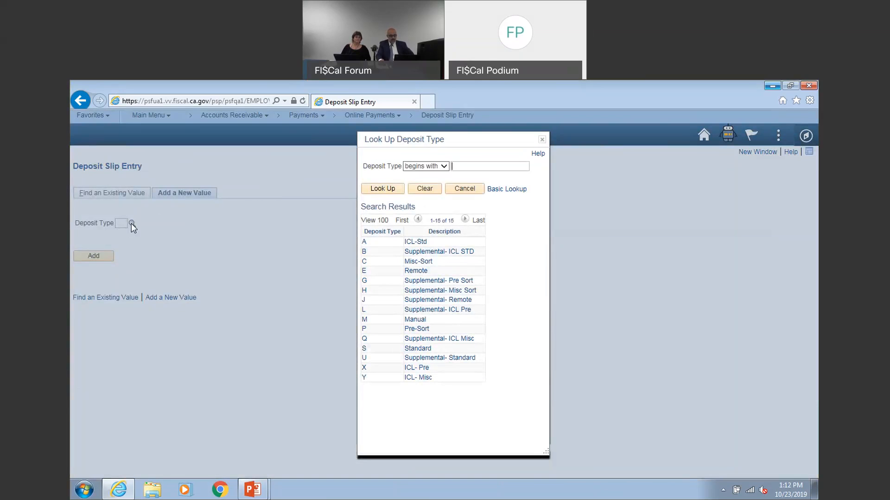
pyautogui.click(364, 350)
pyautogui.click(103, 262)
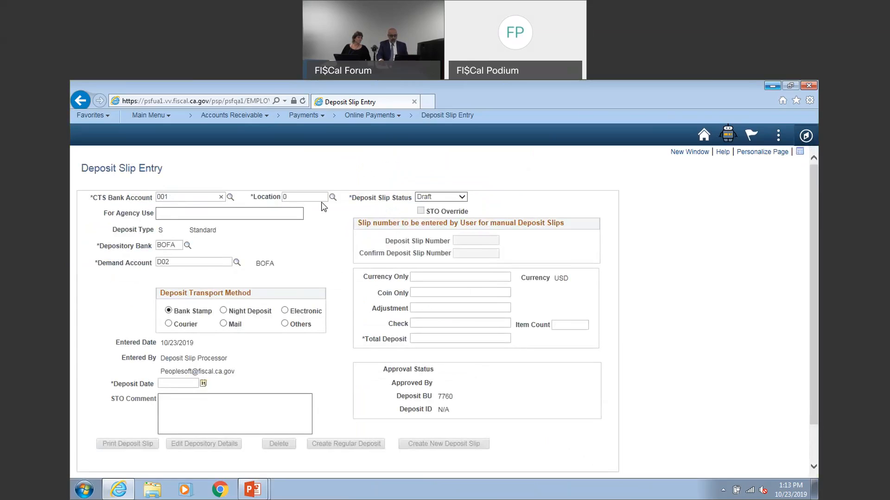
# Set the deposit slip's location to 04N and enter "For October" for agency use
pyautogui.click(332, 198)
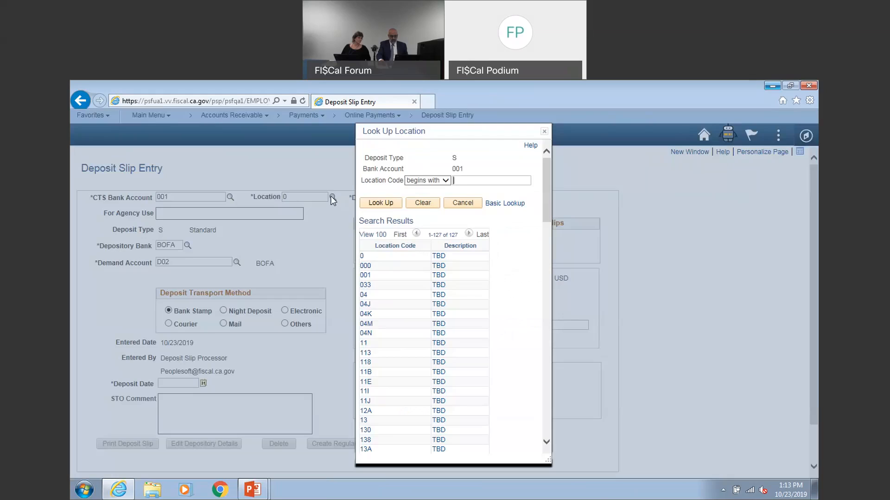
pyautogui.click(365, 335)
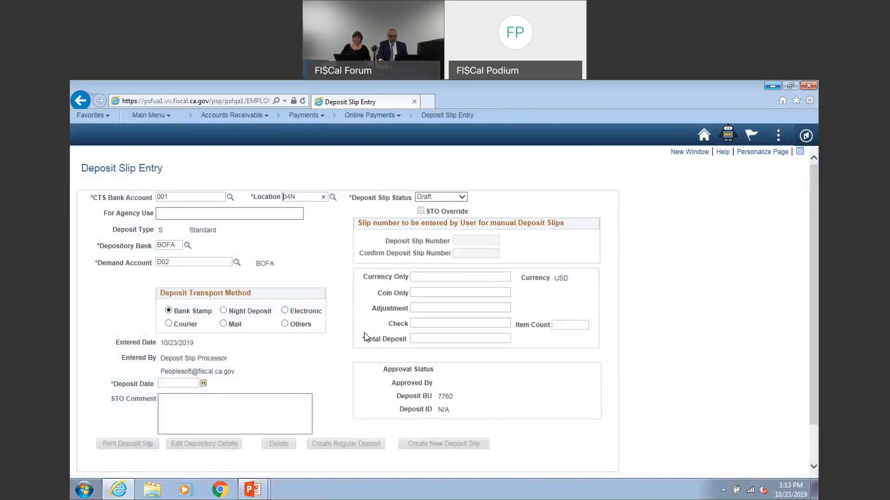
pyautogui.click(183, 213)
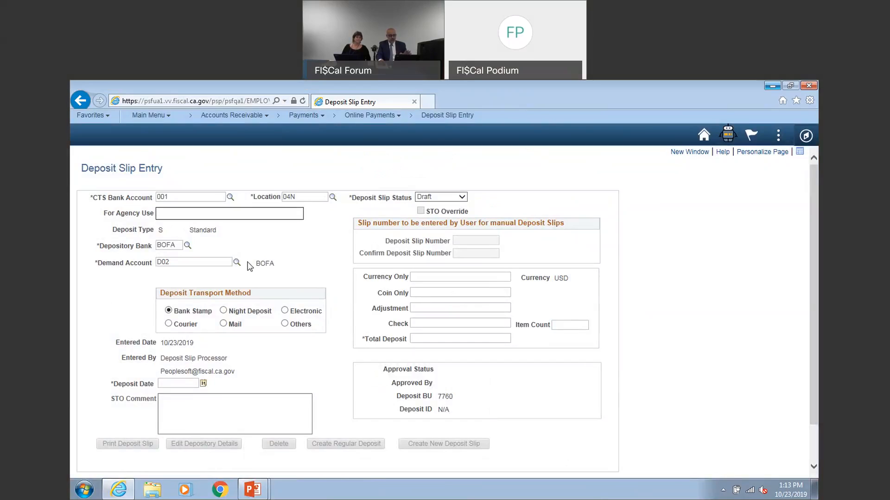
pyautogui.write('fOR oCTOB')
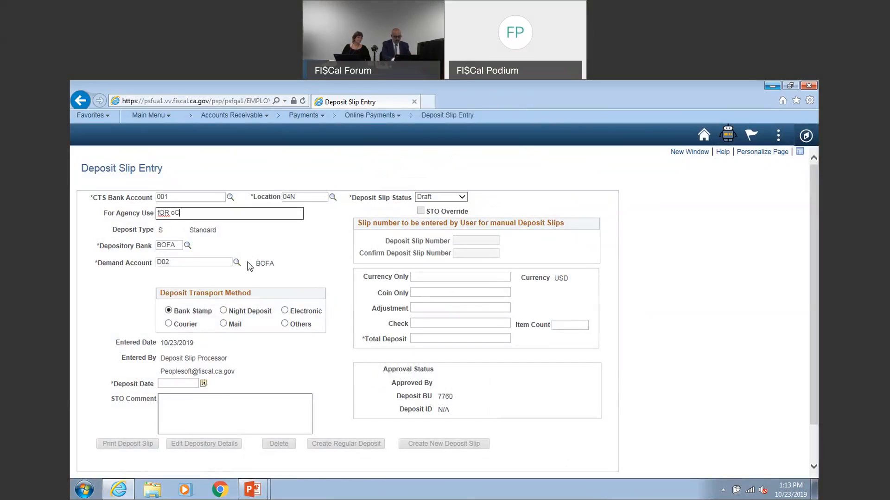
pyautogui.press('BackSpace')
pyautogui.press('BackSpace')
pyautogui.press('BackSpace')
pyautogui.press('BackSpace')
pyautogui.press('BackSpace')
pyautogui.press('BackSpace')
pyautogui.press('BackSpace')
pyautogui.press('BackSpace')
pyautogui.press('BackSpace')
pyautogui.write('For October')
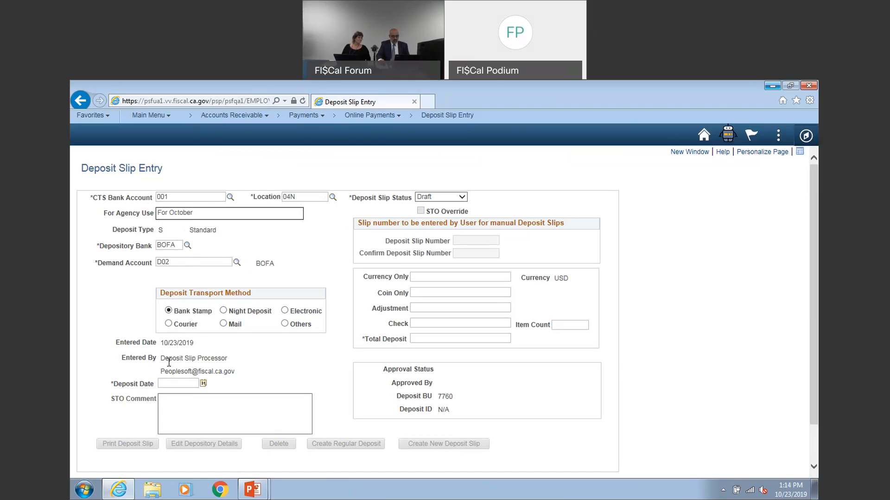
pyautogui.click(229, 358)
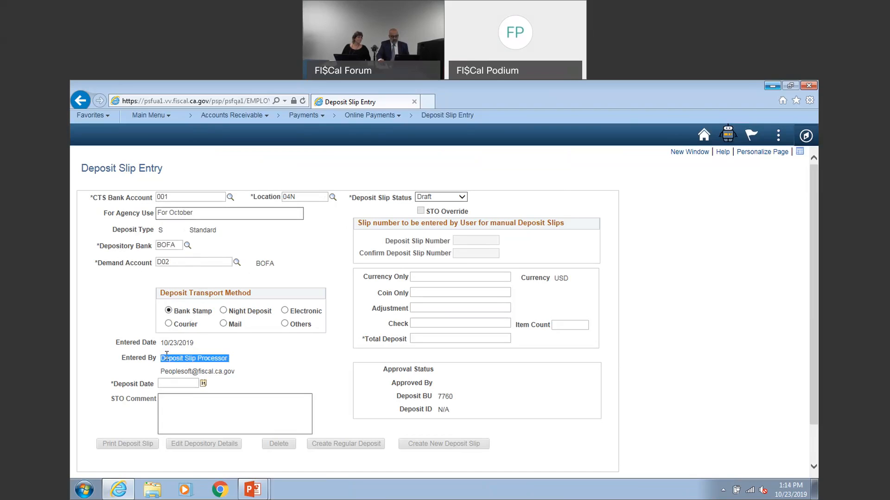
pyautogui.doubleClick(229, 370)
pyautogui.moveTo(229, 371); pyautogui.dragTo(169, 373)
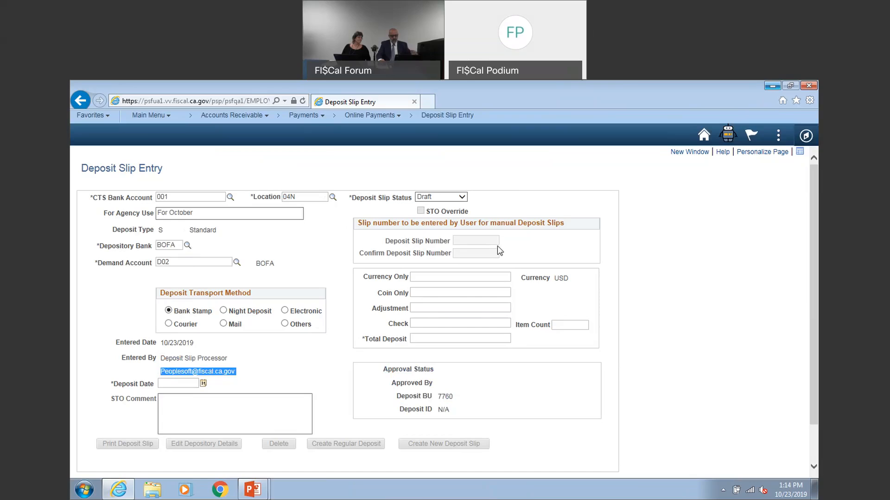
# Enter 1,000 as the currency amount and 0.99 as the coin amount of the deposit
pyautogui.click(465, 241)
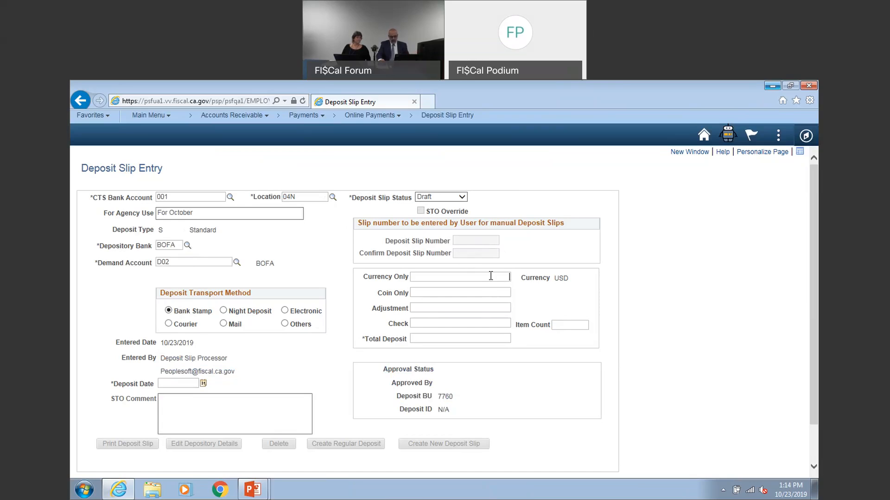
pyautogui.write('1000')
pyautogui.click(498, 293)
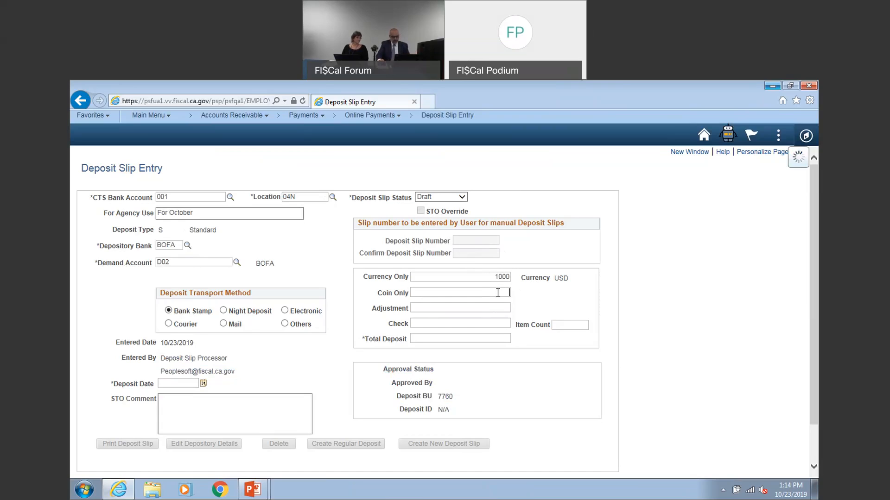
pyautogui.write('99')
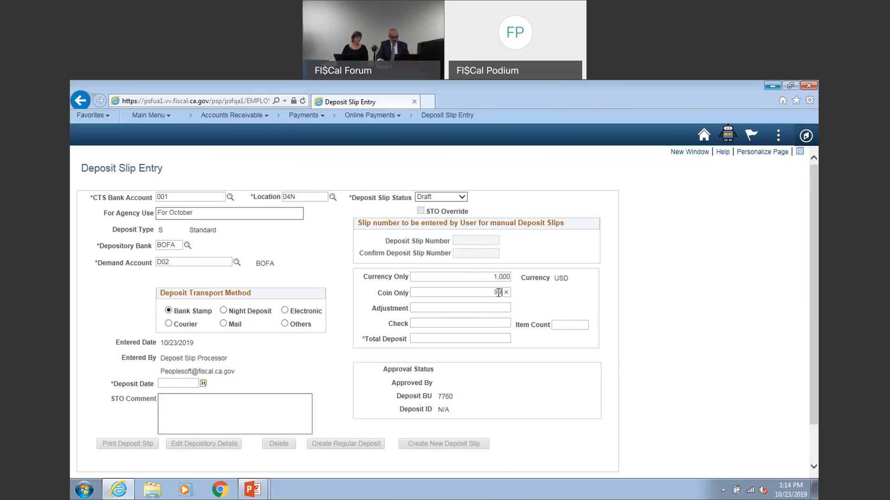
pyautogui.press('Tab')
# Enter a check amount of 1,500.00 with an item count of 3
pyautogui.write('1')
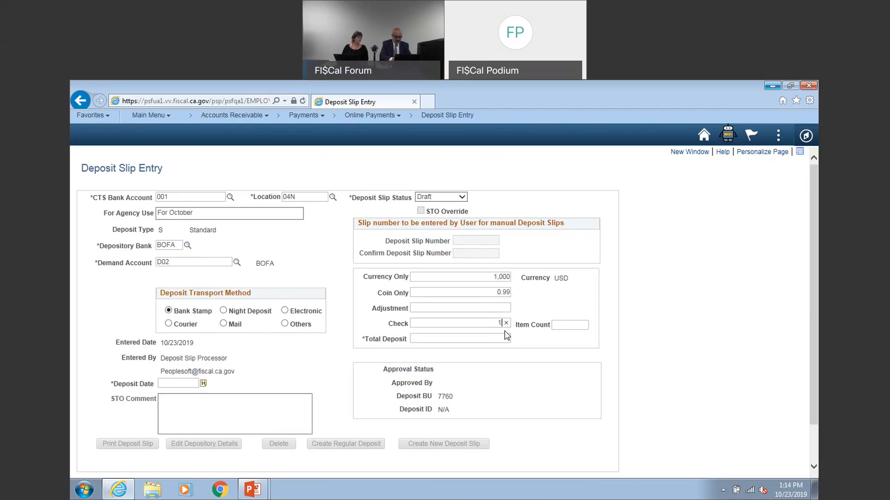
pyautogui.write('50000')
pyautogui.press('Tab')
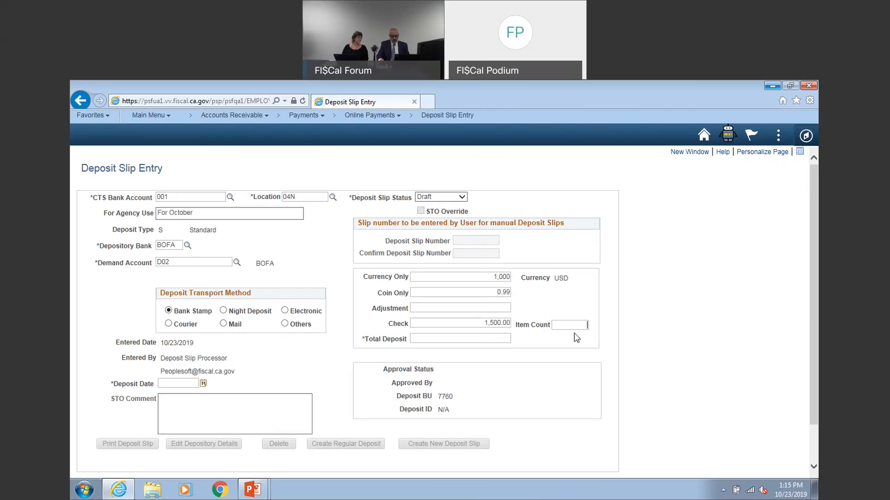
pyautogui.write('3')
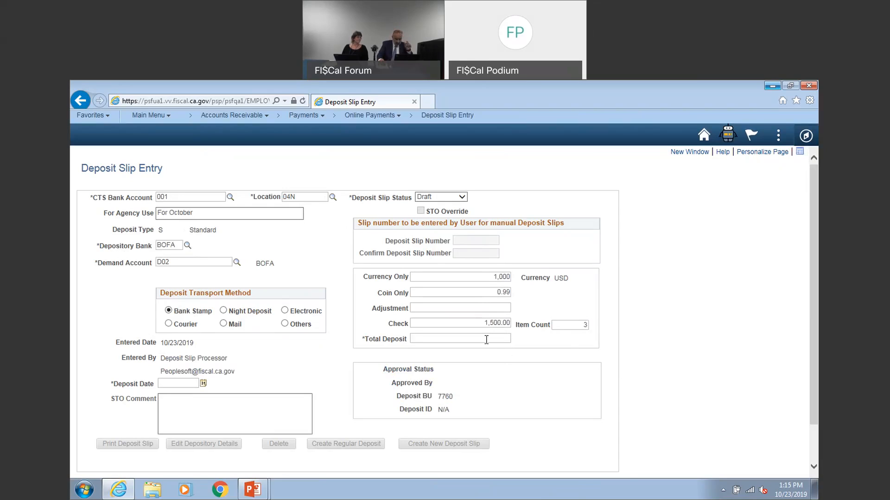
# Set the deposit slip's total deposit to 2,500.99
pyautogui.click(495, 339)
pyautogui.write('250099')
pyautogui.click(507, 353)
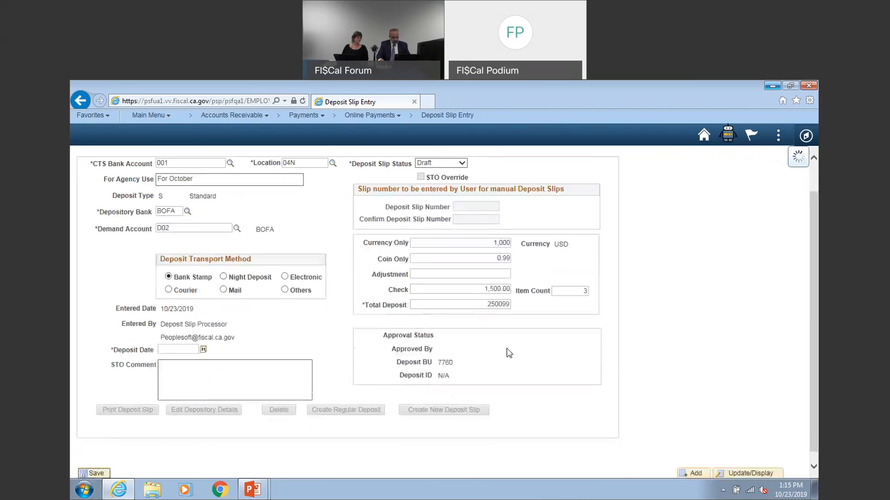
pyautogui.scroll(1, 500, 367)
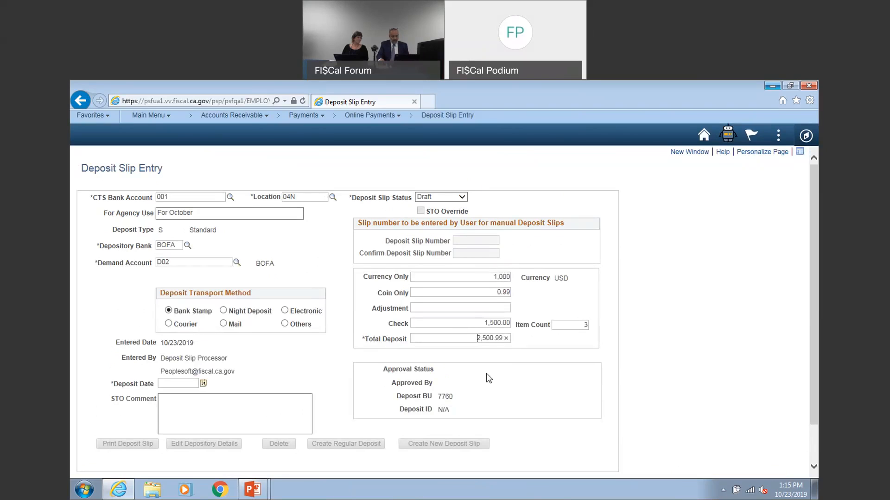
# Set the deposit slip status to Ready and try to save the slip
pyautogui.click(463, 198)
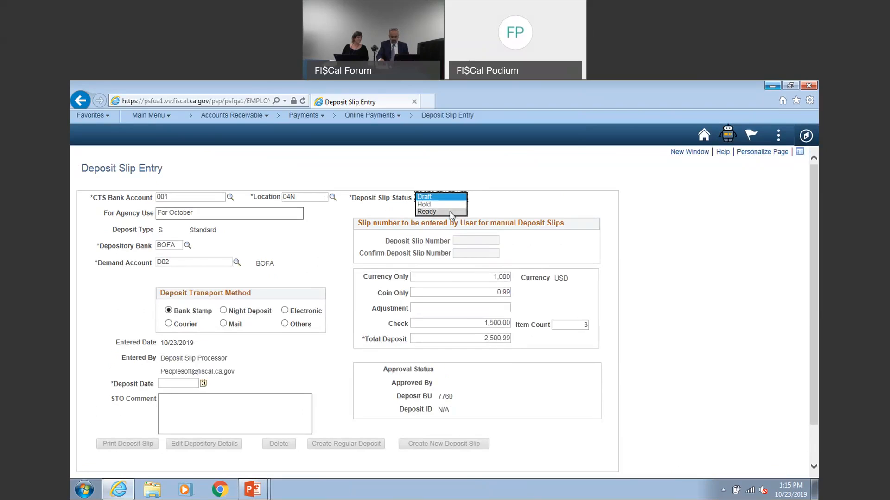
pyautogui.click(449, 211)
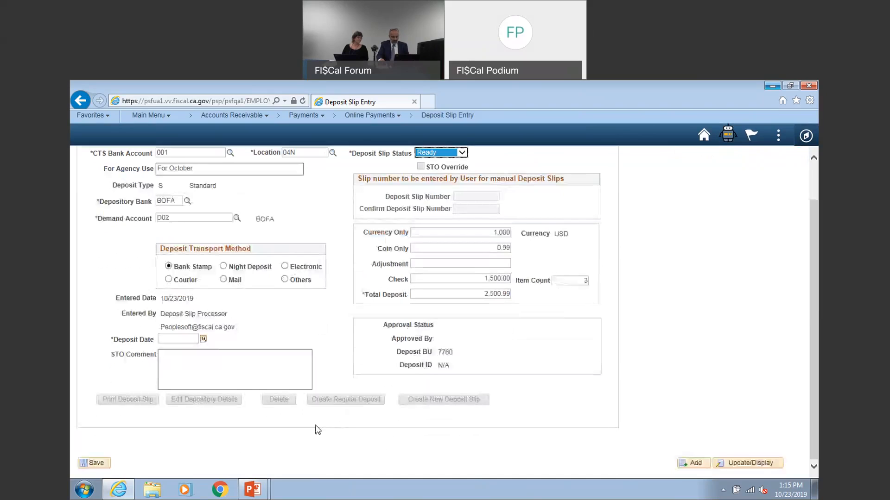
pyautogui.click(95, 464)
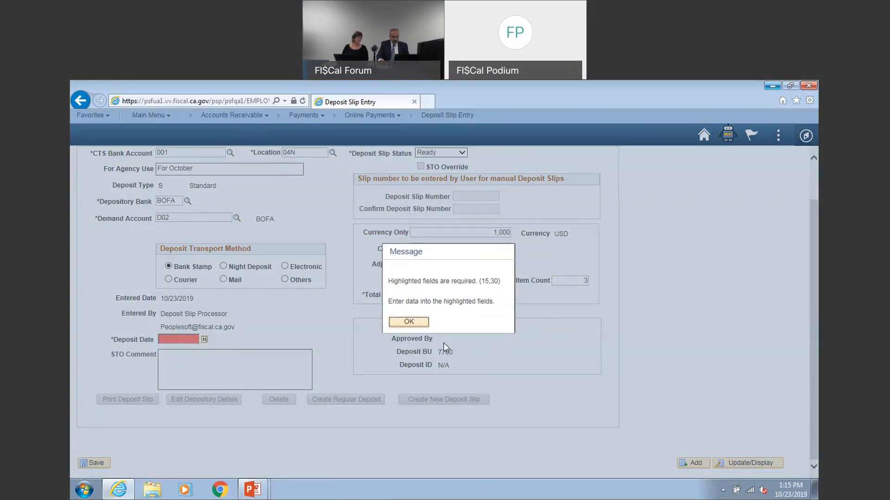
pyautogui.click(409, 322)
# Set the deposit date to 10/23/2019 and save the deposit slip
pyautogui.click(202, 343)
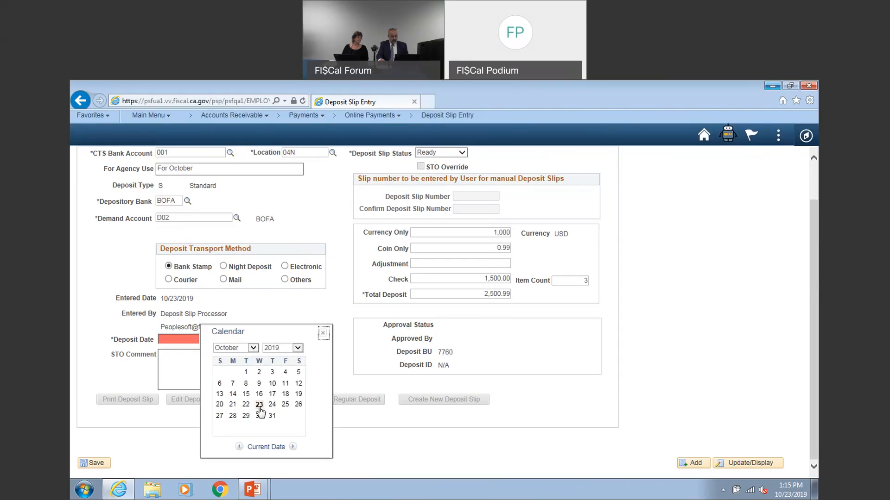
pyautogui.click(259, 405)
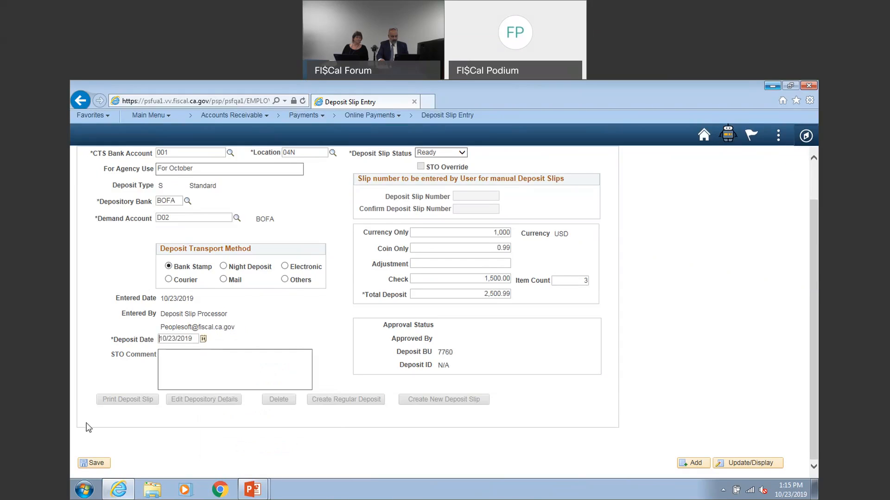
pyautogui.click(95, 463)
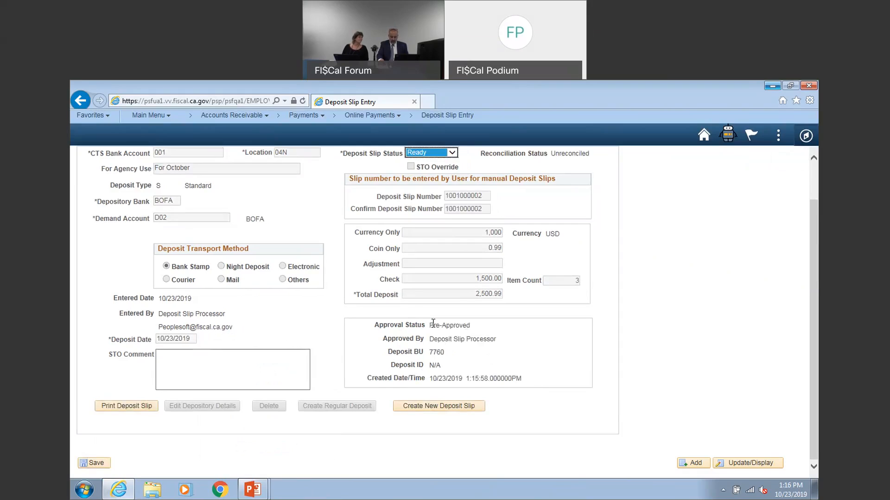
# Review the saved slip's approval details and set its deposit slip status back to Draft
pyautogui.moveTo(506, 340); pyautogui.dragTo(431, 336)
pyautogui.scroll(2, 432, 339)
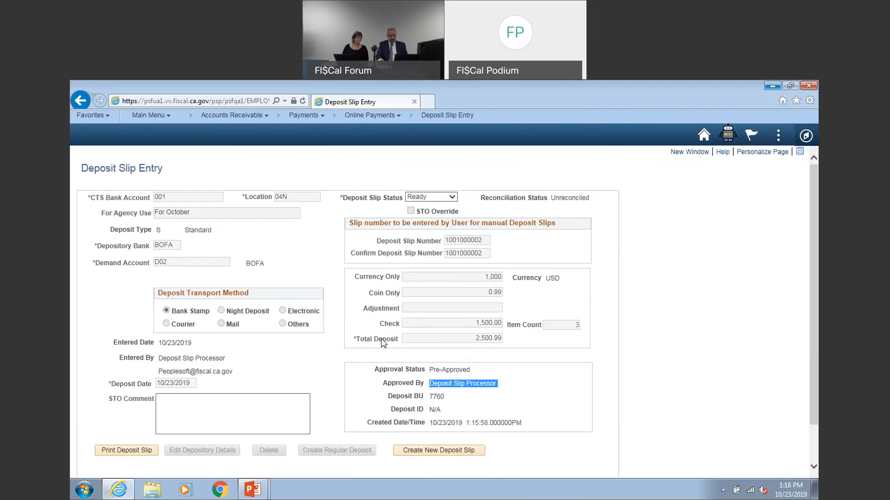
pyautogui.scroll(-1, 383, 343)
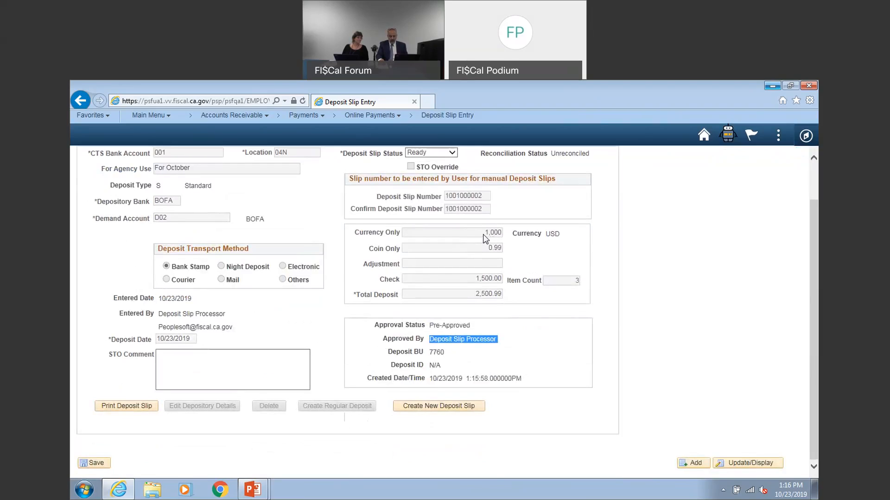
pyautogui.click(452, 153)
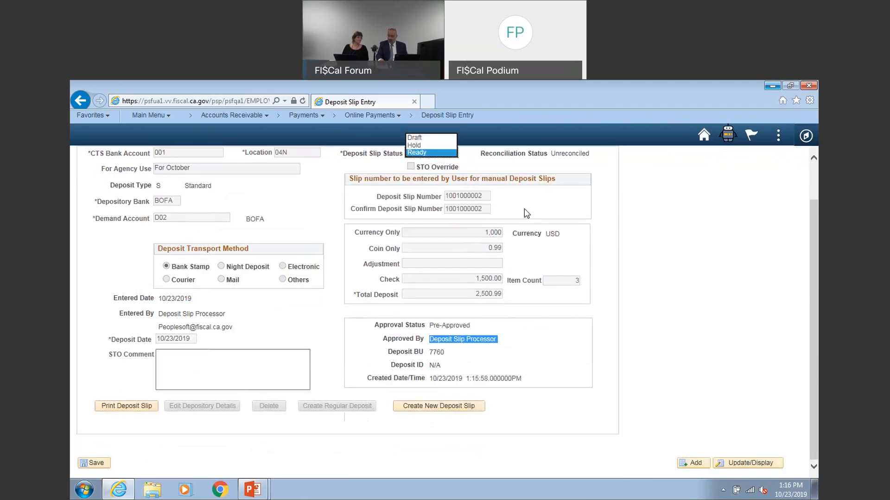
pyautogui.click(420, 138)
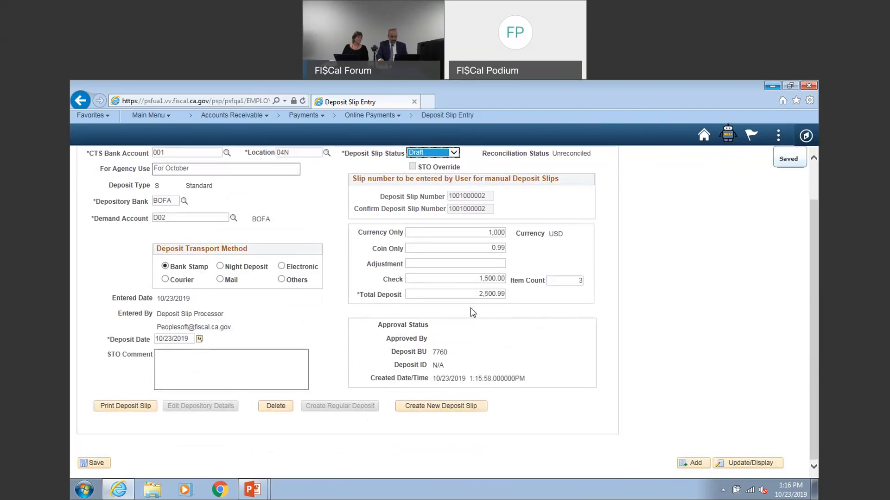
# Set the deposit slip's currency amount to 2,000 and its total deposit to 3,500.99
pyautogui.click(490, 233)
pyautogui.doubleClick(490, 233)
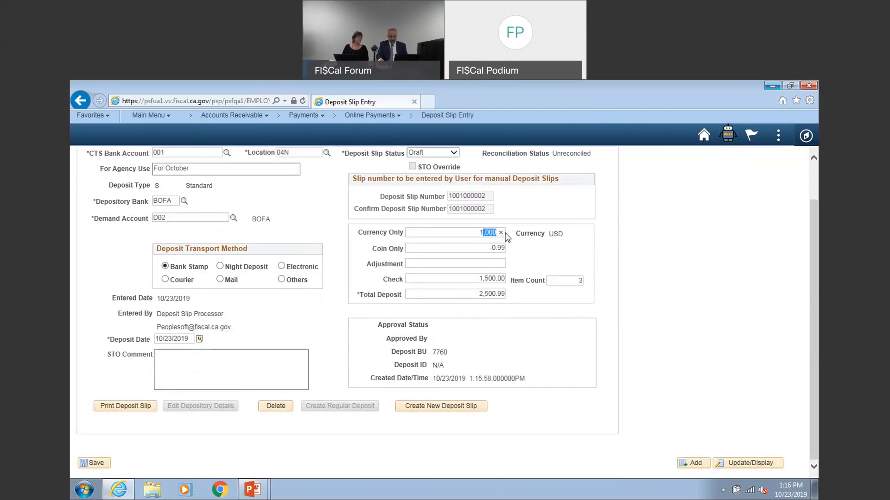
pyautogui.write('1')
pyautogui.press('BackSpace')
pyautogui.write('2000')
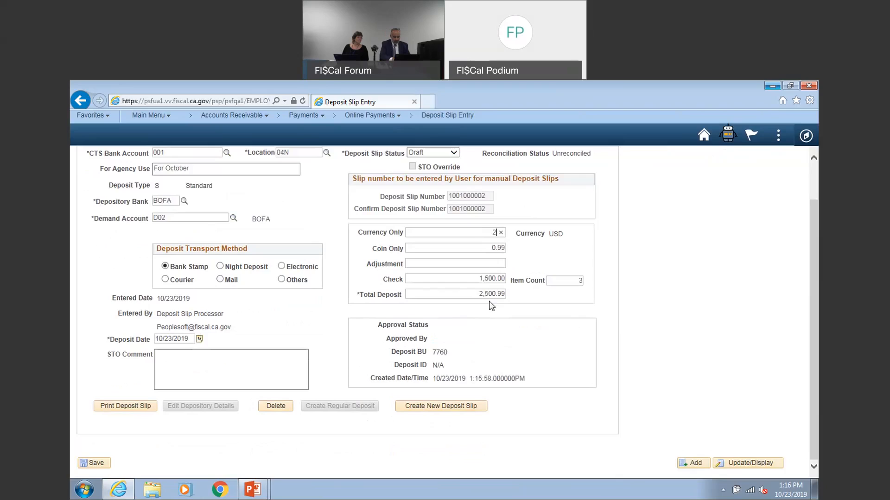
pyautogui.click(473, 295)
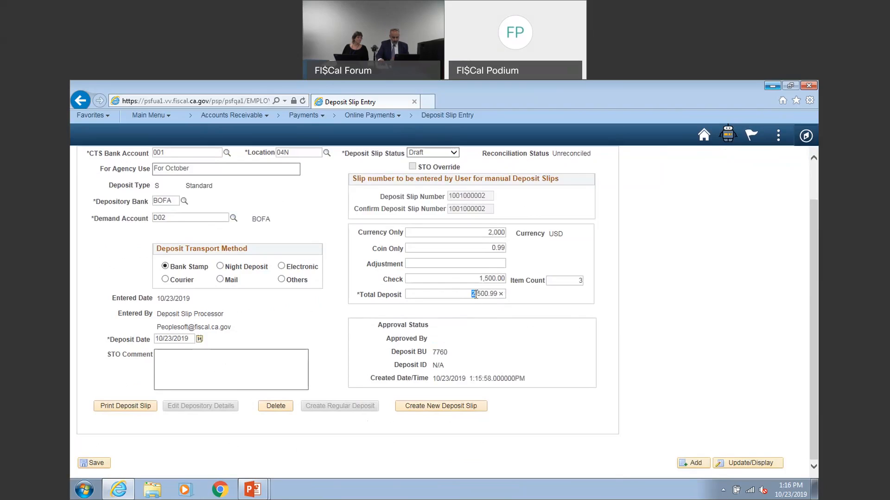
pyautogui.write('3')
# Set the corrected deposit slip's status to Ready and save it again
pyautogui.click(445, 153)
pyautogui.click(445, 166)
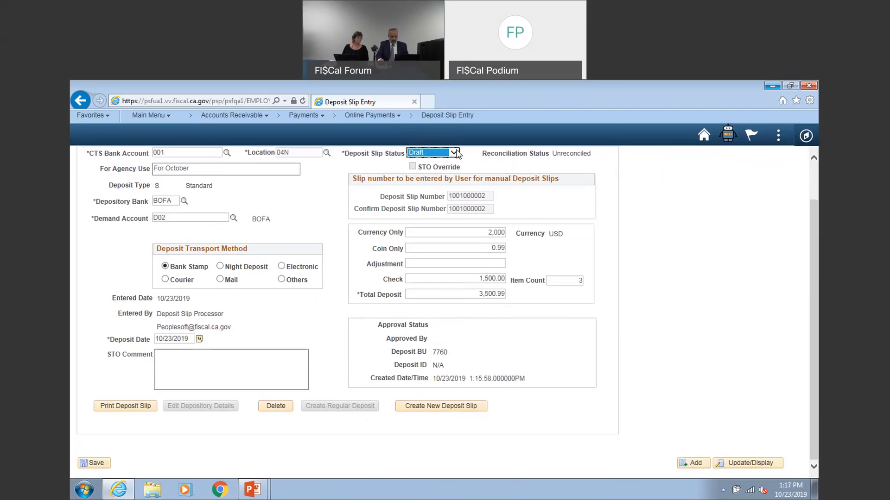
pyautogui.click(445, 153)
pyautogui.click(434, 167)
pyautogui.click(94, 463)
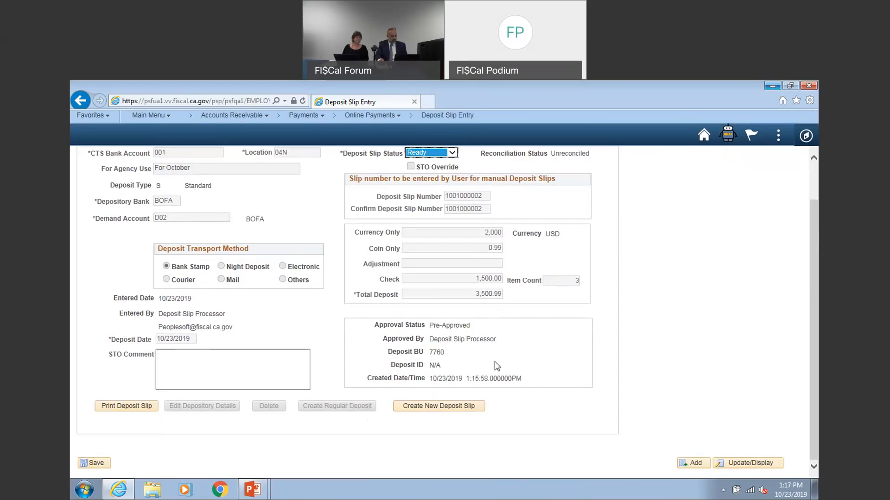
# Return to the Deposit Slip Entry search page and save it as the favorite "Deposit Slip Entry", overwriting the existing favorite
pyautogui.scroll(2, 486, 328)
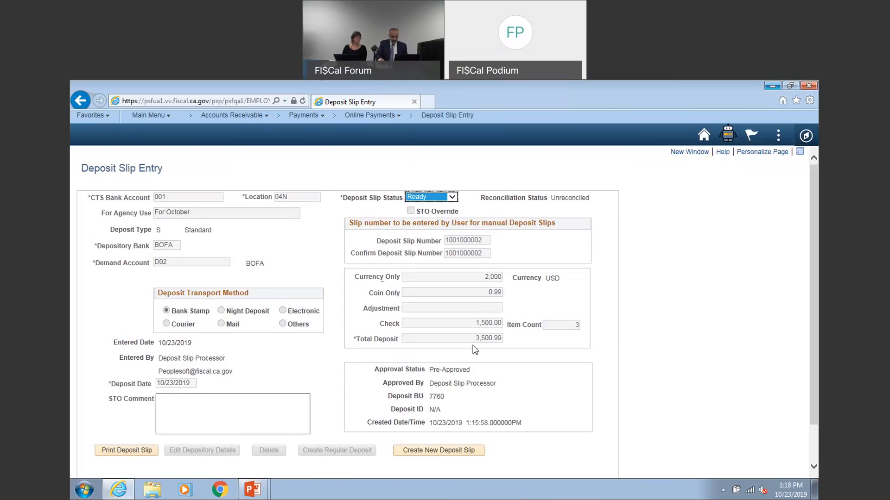
pyautogui.click(447, 117)
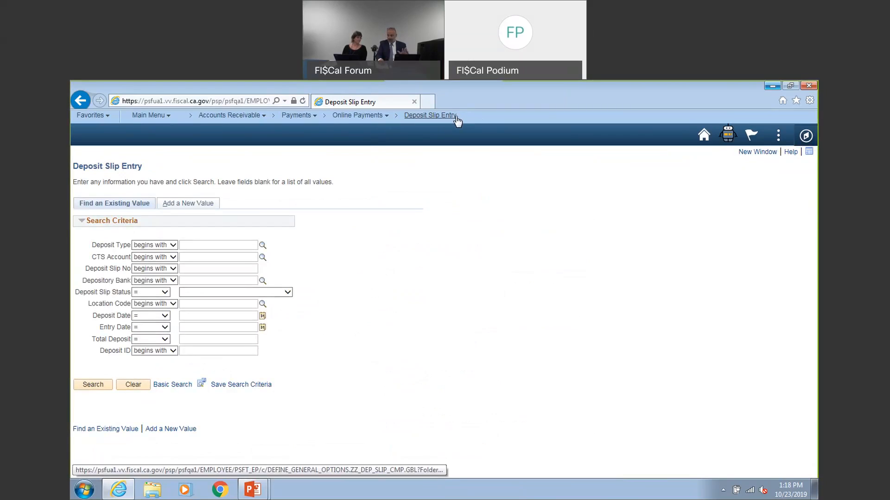
pyautogui.click(107, 116)
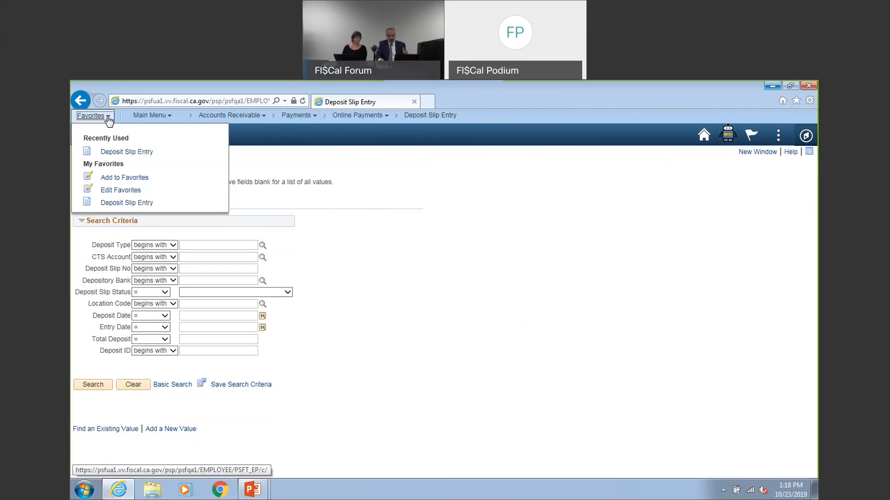
pyautogui.click(145, 182)
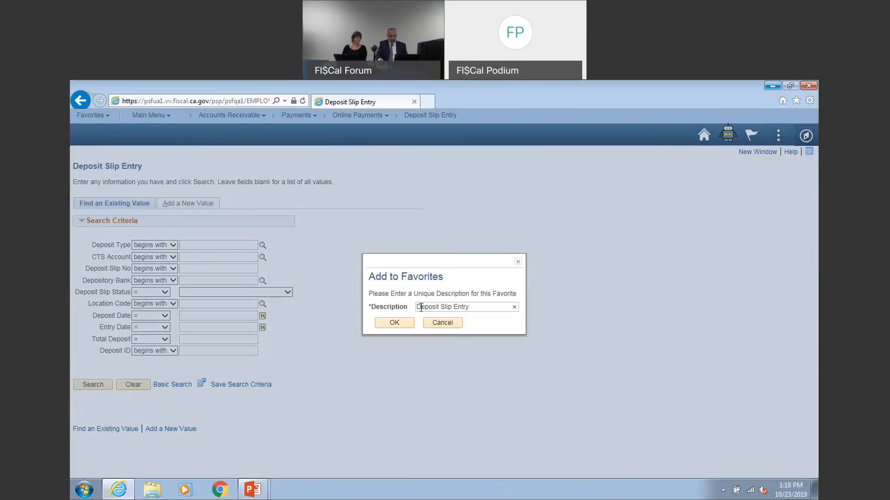
pyautogui.click(395, 323)
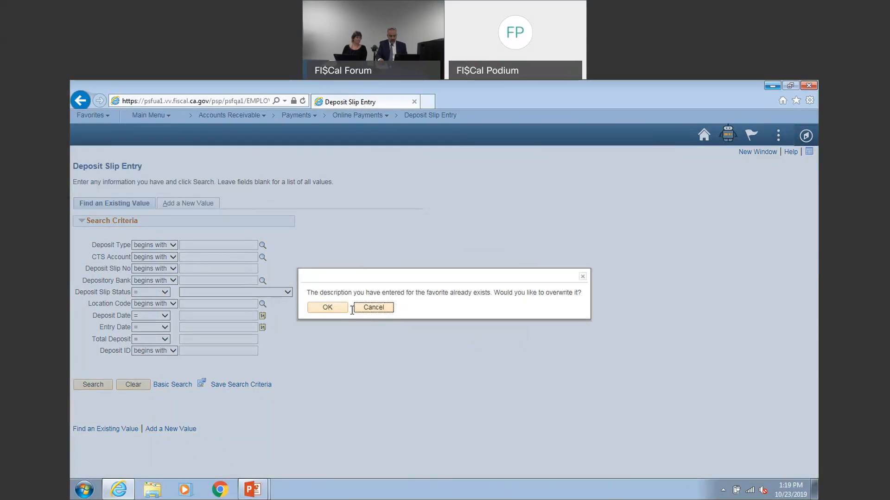
pyautogui.click(335, 310)
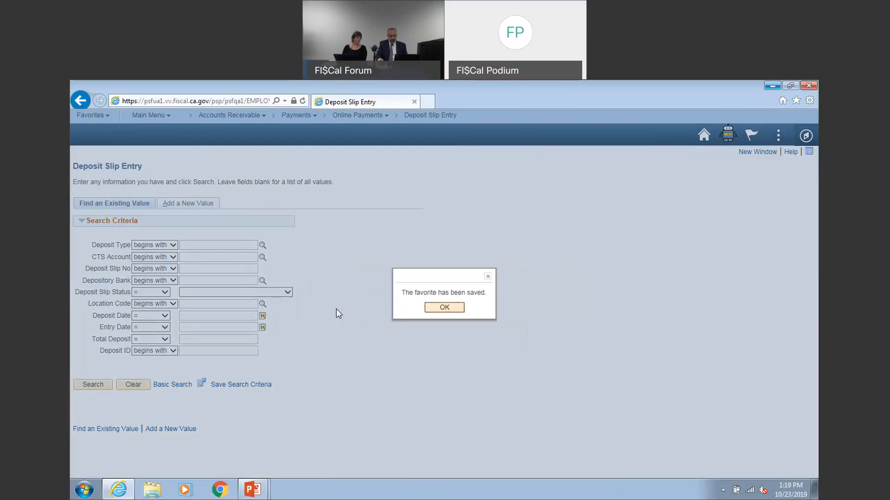
pyautogui.click(445, 307)
# Open Deposit Slip Entry from the favorites and add a new deposit slip of type M (Manual)
pyautogui.click(93, 115)
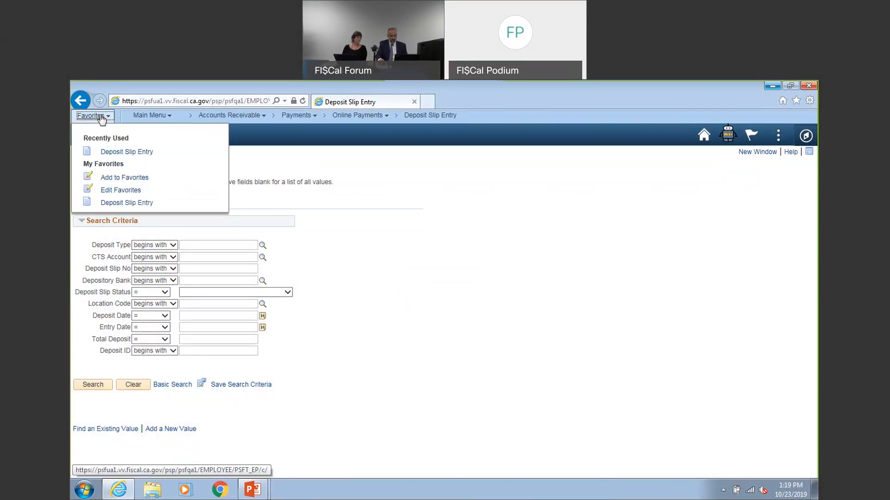
pyautogui.click(120, 203)
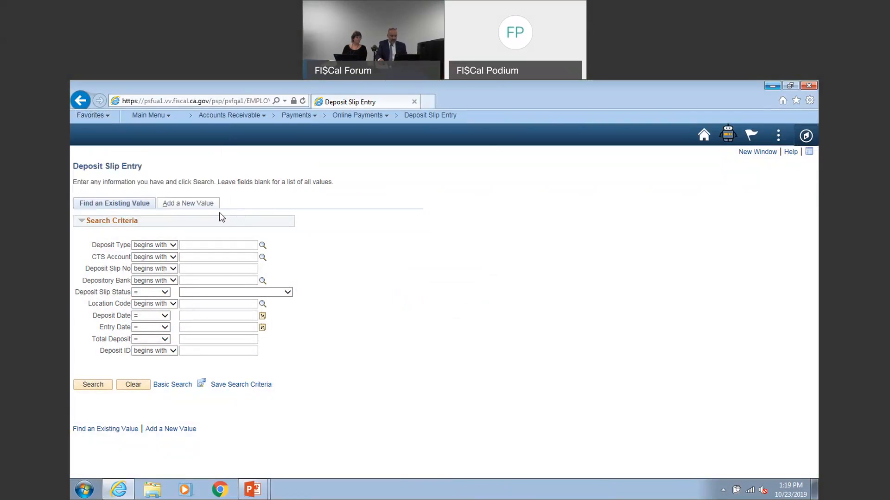
pyautogui.click(195, 204)
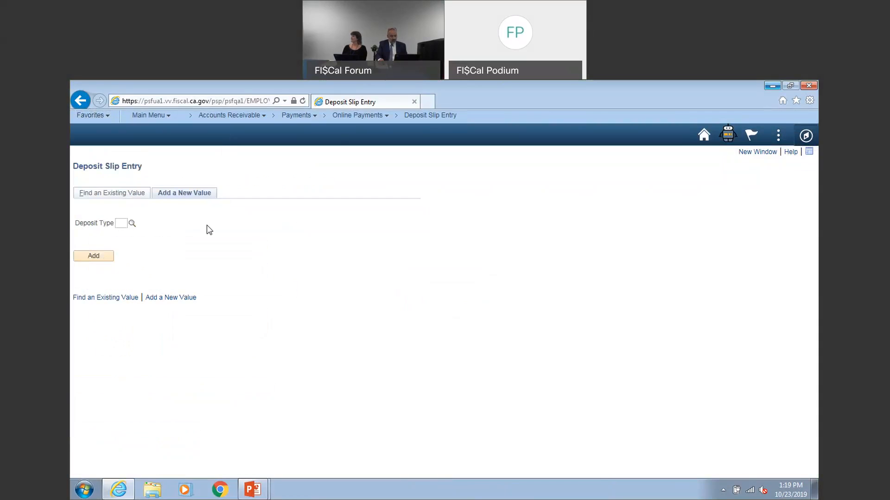
pyautogui.click(132, 224)
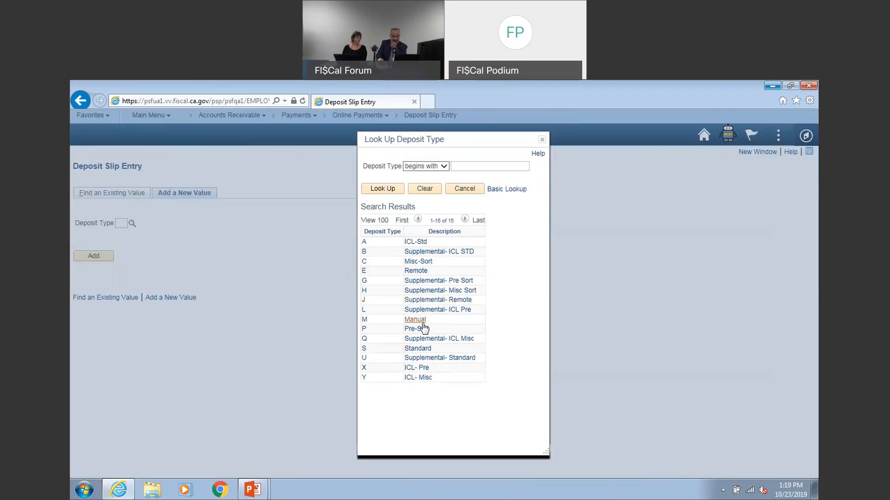
pyautogui.click(364, 321)
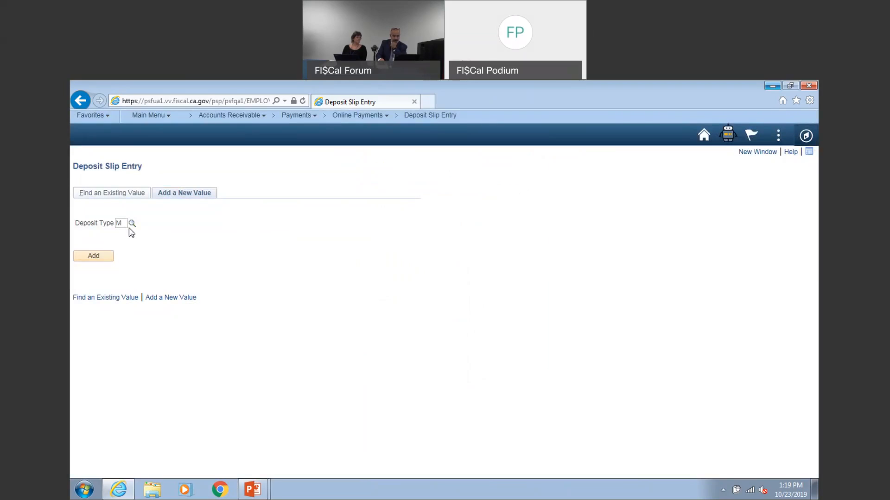
pyautogui.click(110, 261)
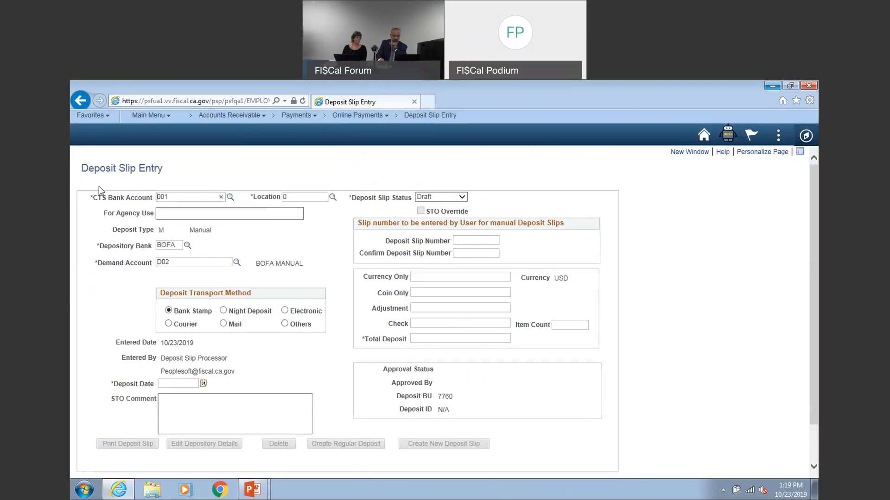
# Set the manual deposit slip's location to 033 and its deposit date to 10/23/2019
pyautogui.click(332, 198)
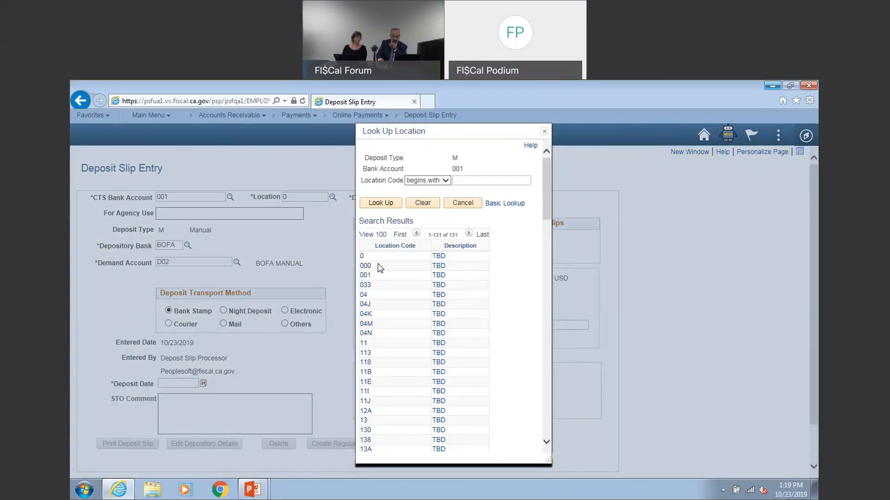
pyautogui.click(365, 285)
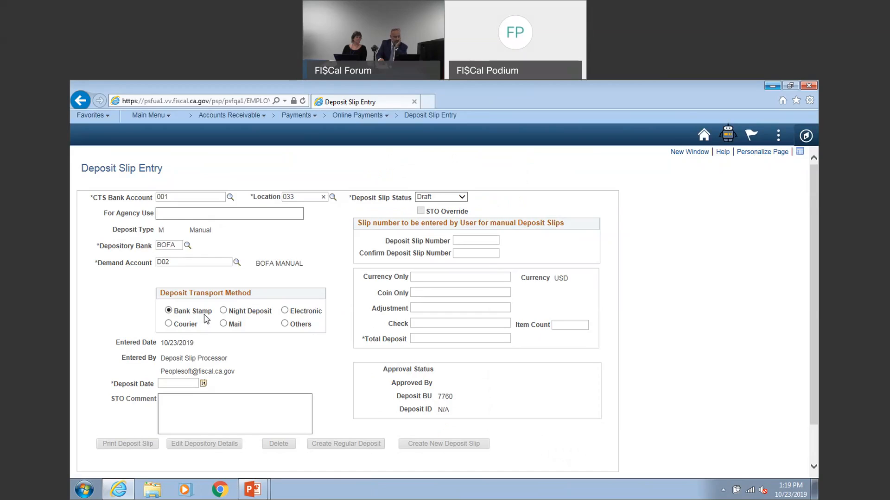
pyautogui.moveTo(198, 343); pyautogui.dragTo(160, 343)
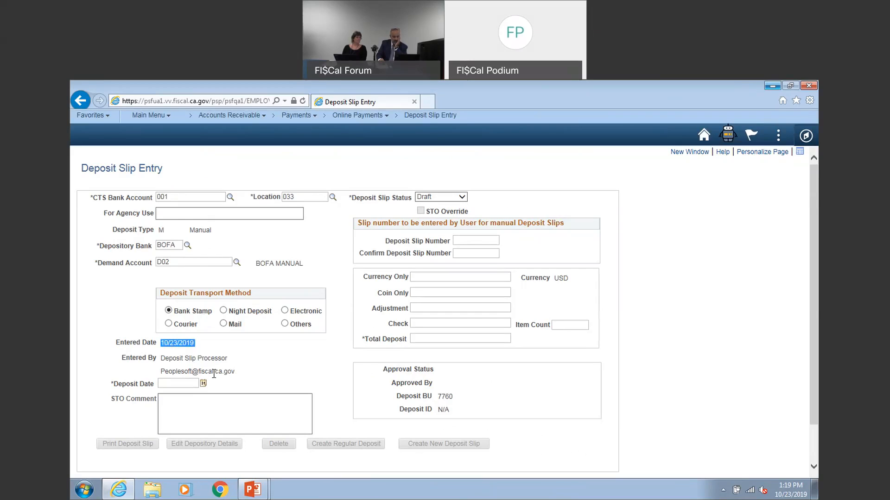
pyautogui.click(181, 385)
pyautogui.click(202, 385)
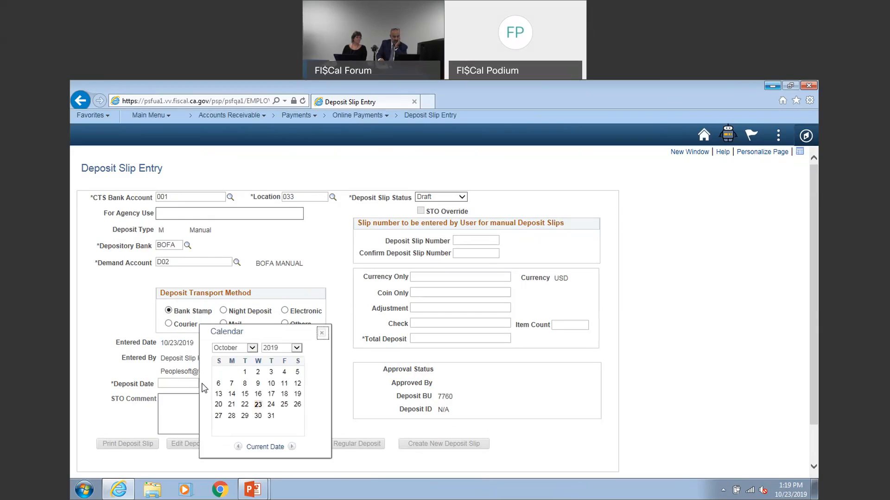
pyautogui.click(258, 406)
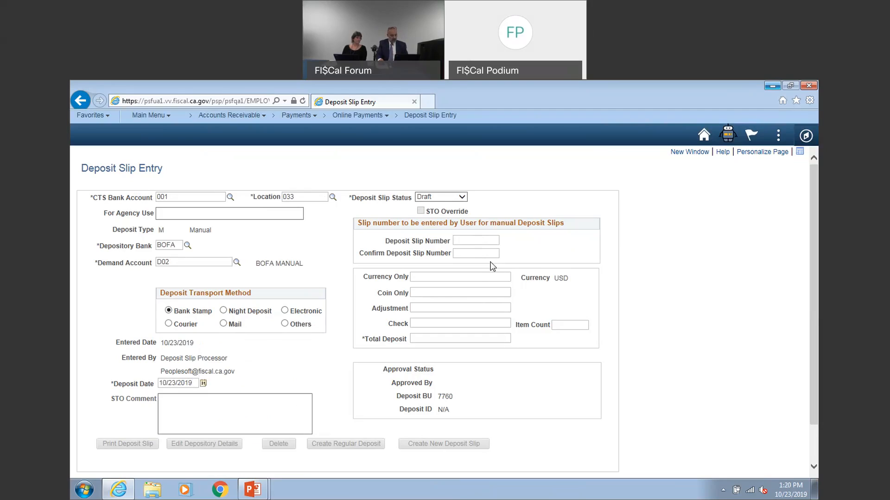
# Enter 123450 as the manual slip's deposit slip number and repeat it as the confirmation number
pyautogui.write('123450')
pyautogui.click(480, 251)
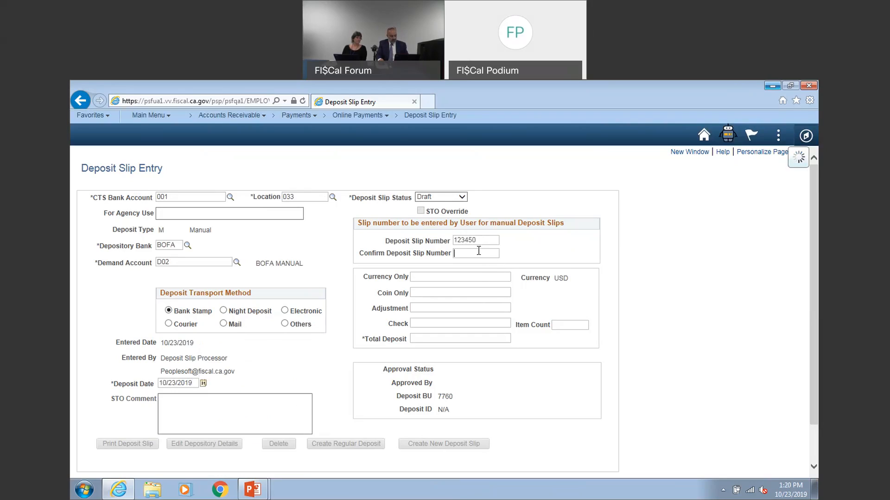
pyautogui.write('123450')
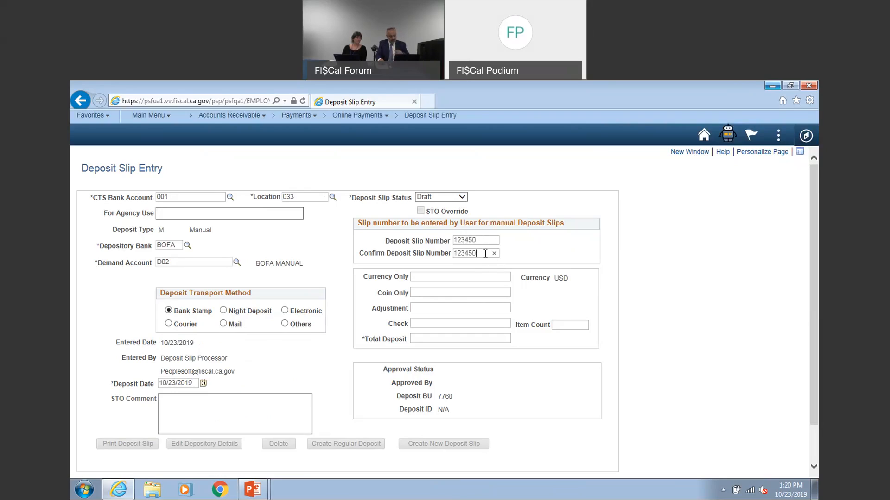
# Enter 1000 as both the currency amount and the total deposit of the manual slip
pyautogui.click(473, 275)
pyautogui.write('1000')
pyautogui.click(479, 338)
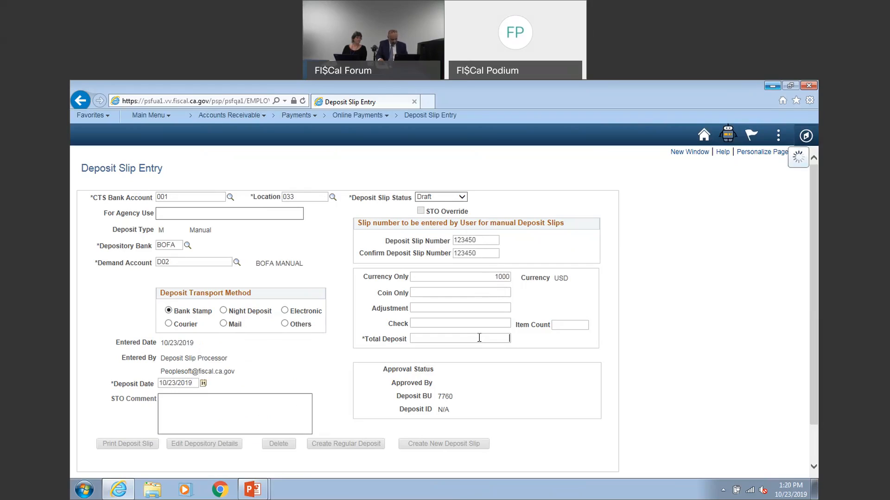
pyautogui.write('1000')
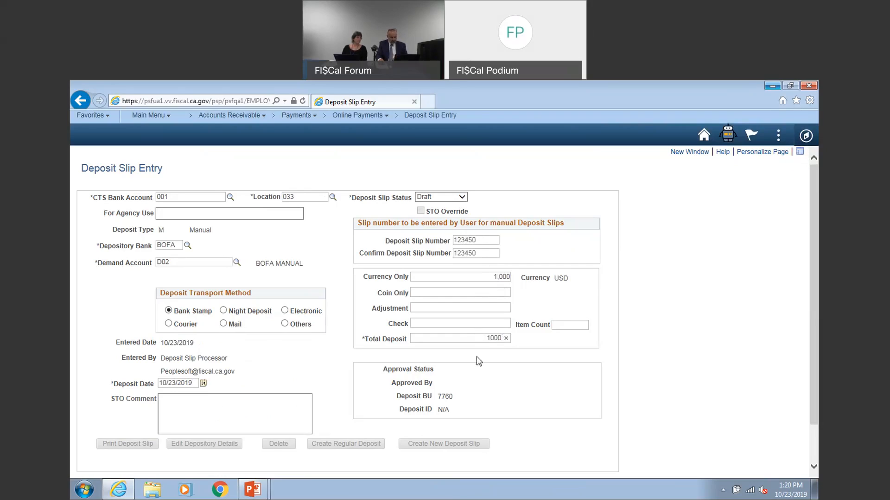
# Set the manual deposit slip's status to Ready and save the slip
pyautogui.click(456, 196)
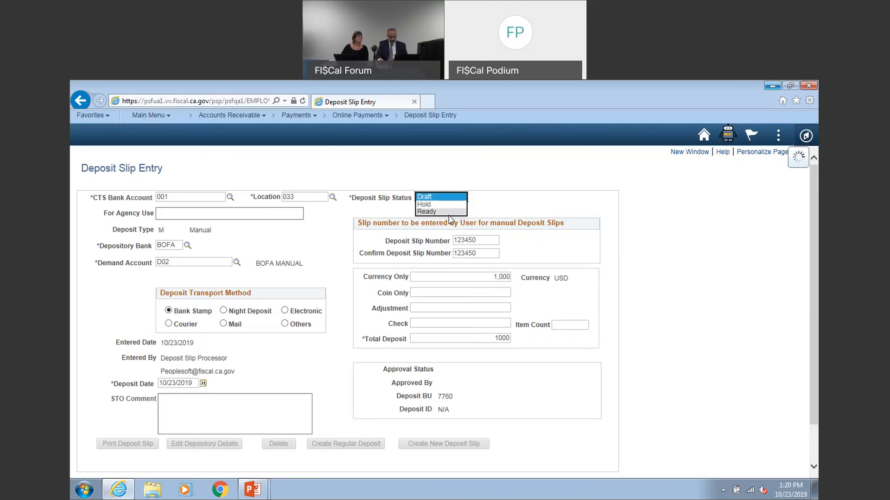
pyautogui.click(445, 197)
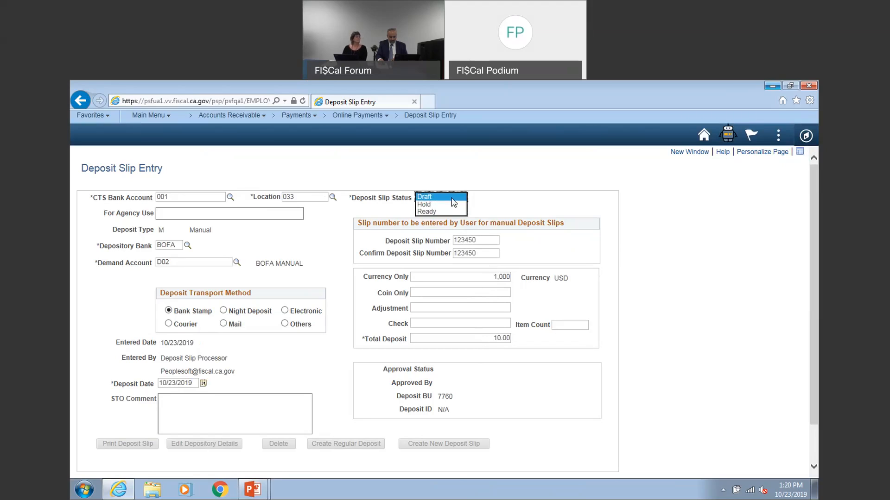
pyautogui.click(430, 209)
pyautogui.scroll(-1, 312, 347)
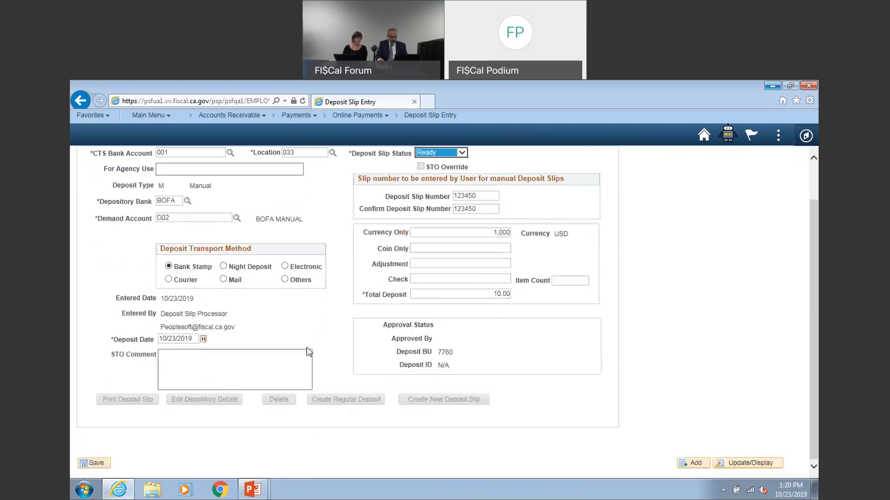
pyautogui.click(97, 462)
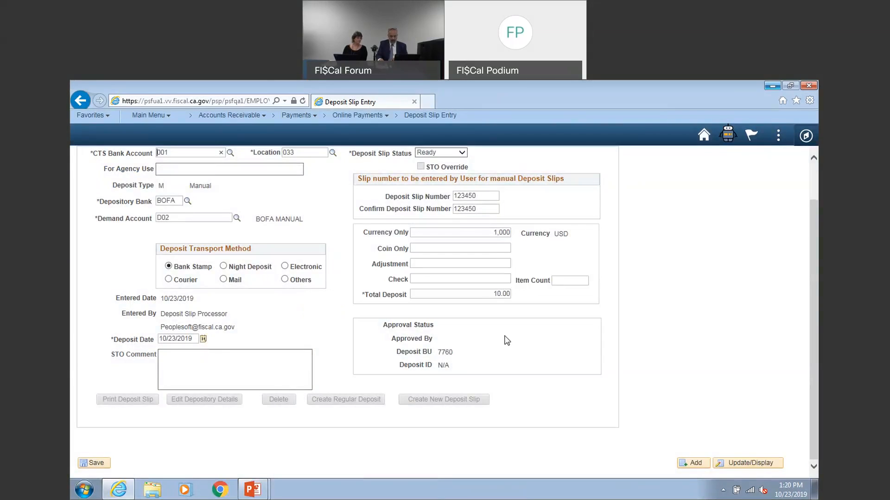
# Correct the manual slip's total deposit to 1,000.00 and save the slip again
pyautogui.click(489, 294)
pyautogui.moveTo(482, 295); pyautogui.dragTo(509, 302)
pyautogui.write('10000')
pyautogui.press('Tab')
pyautogui.click(96, 464)
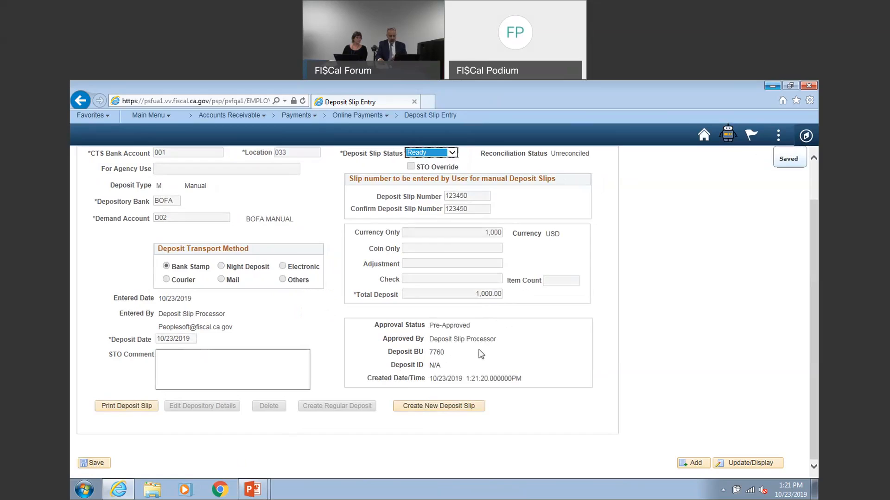
# Generate the printable version of the manual deposit slip, dismissing the font warnings and cancelling the print job
pyautogui.scroll(1, 479, 355)
pyautogui.scroll(-1, 479, 354)
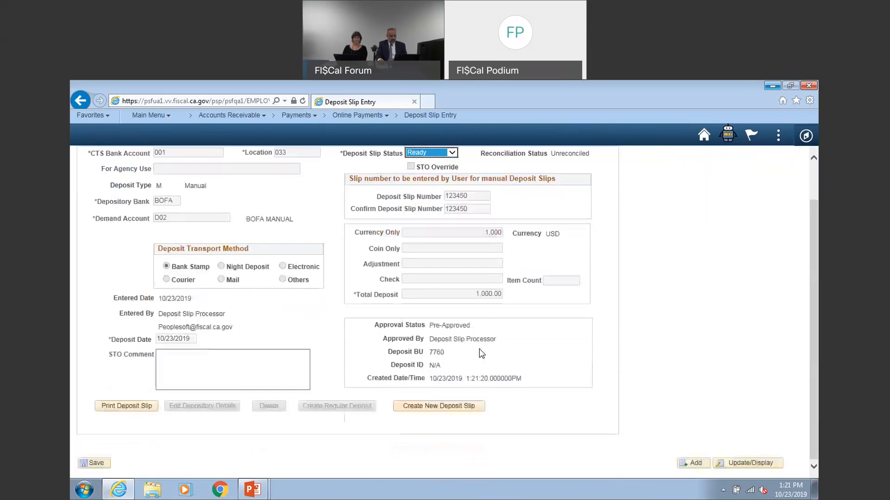
pyautogui.click(144, 406)
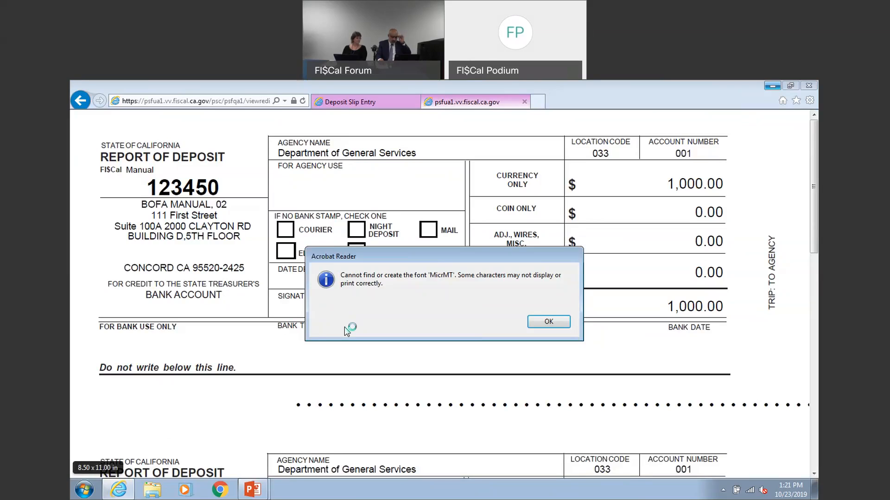
pyautogui.click(549, 321)
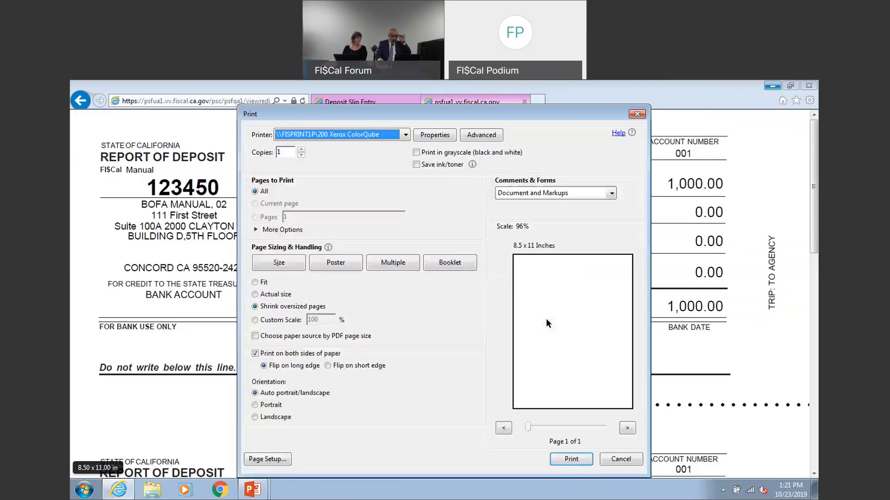
pyautogui.click(623, 460)
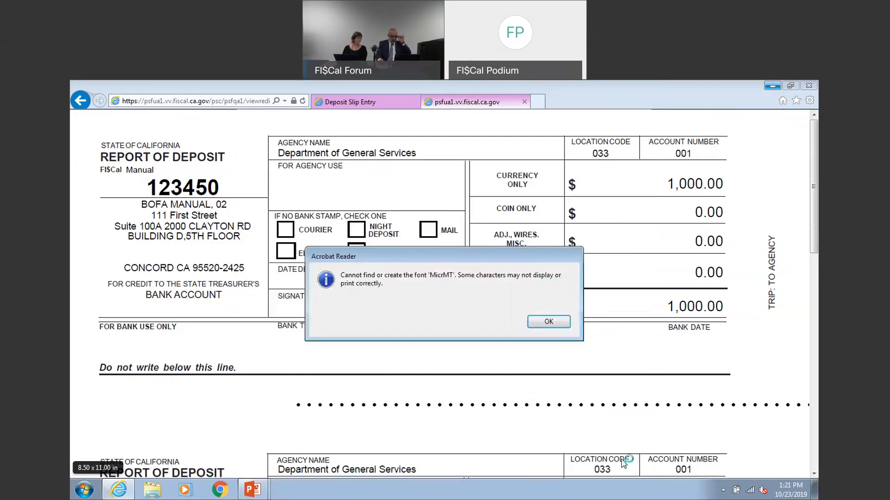
pyautogui.click(548, 321)
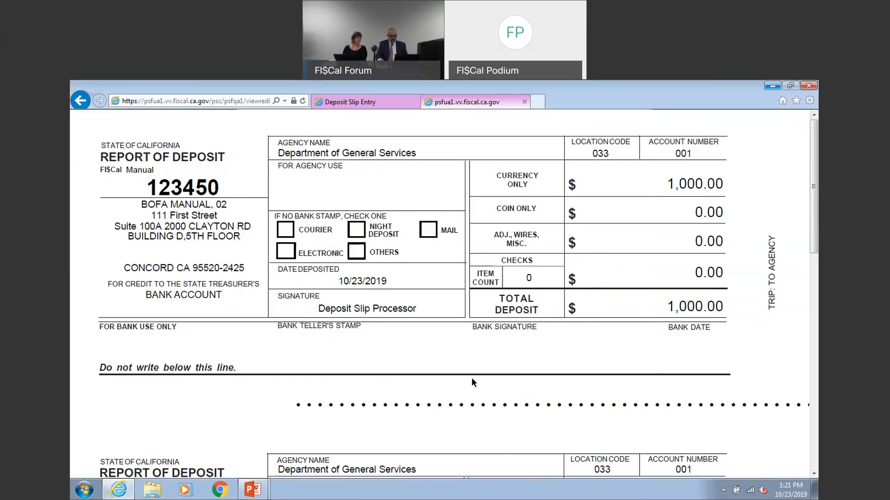
# Examine the dotted line, slip number, deposit type and signature on the Report of Deposit, and close the report
pyautogui.moveTo(296, 406); pyautogui.dragTo(710, 407)
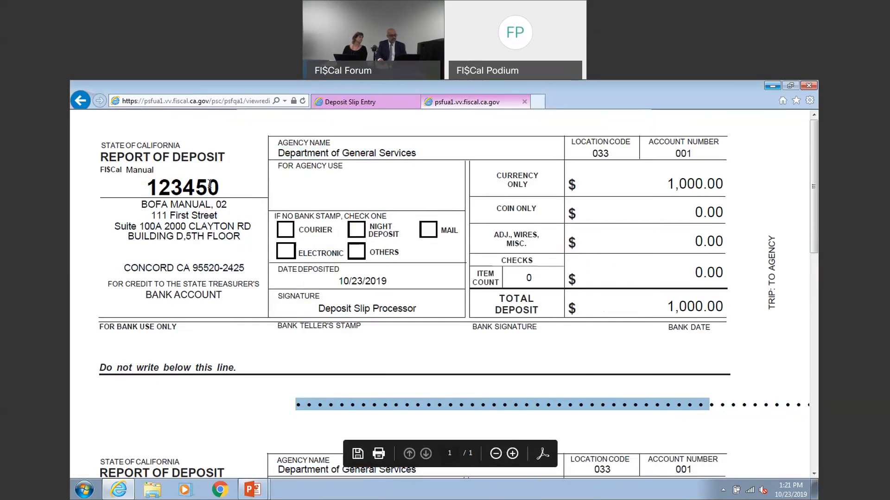
pyautogui.moveTo(147, 185); pyautogui.dragTo(224, 187)
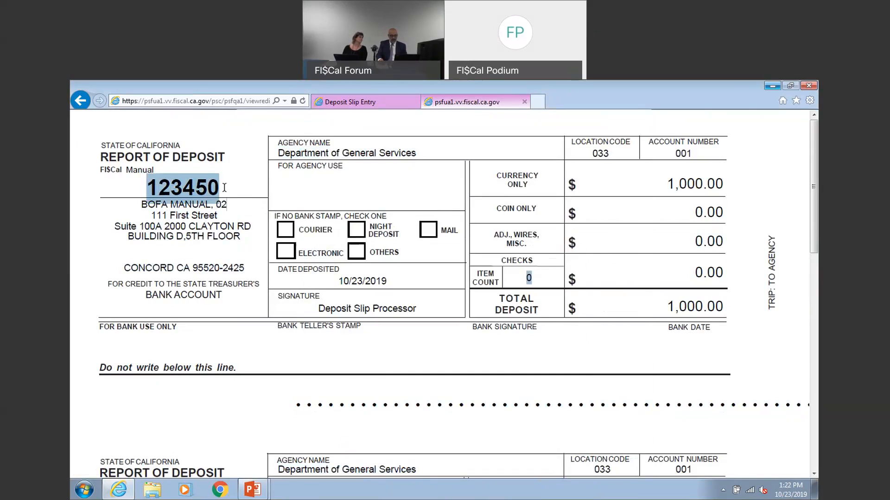
pyautogui.moveTo(155, 171); pyautogui.dragTo(149, 163)
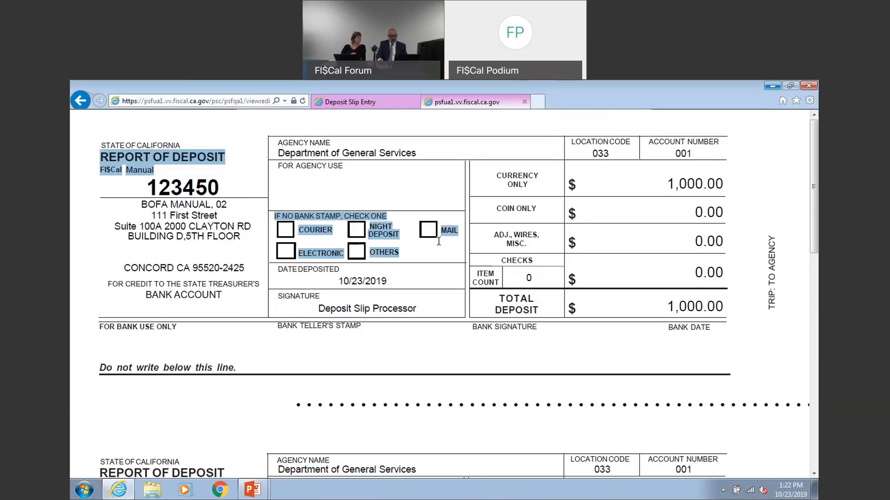
pyautogui.click(434, 261)
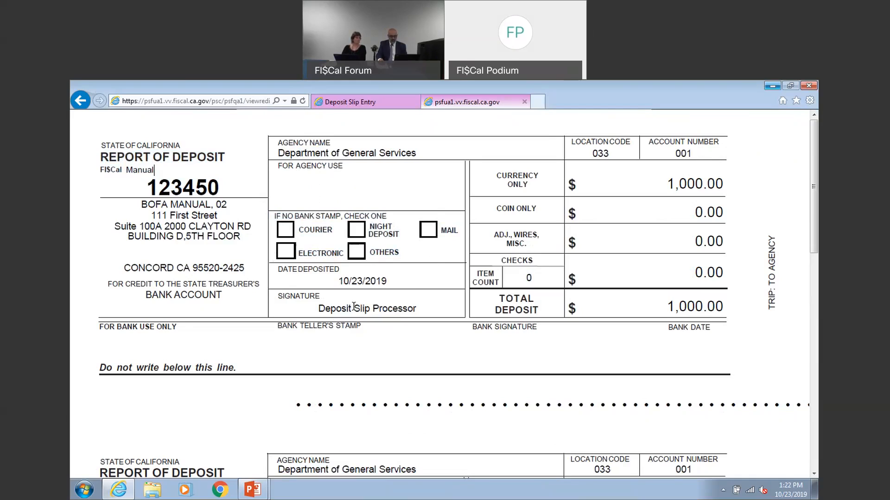
pyautogui.moveTo(415, 307); pyautogui.dragTo(318, 308)
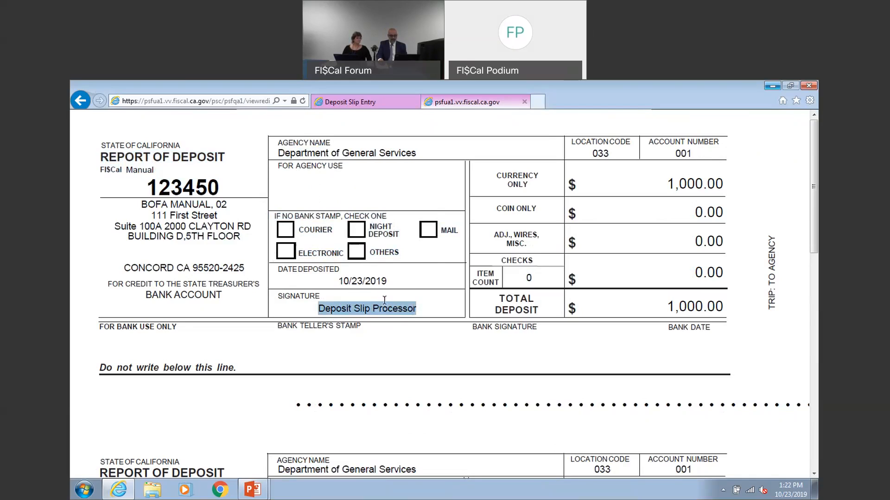
pyautogui.click(524, 101)
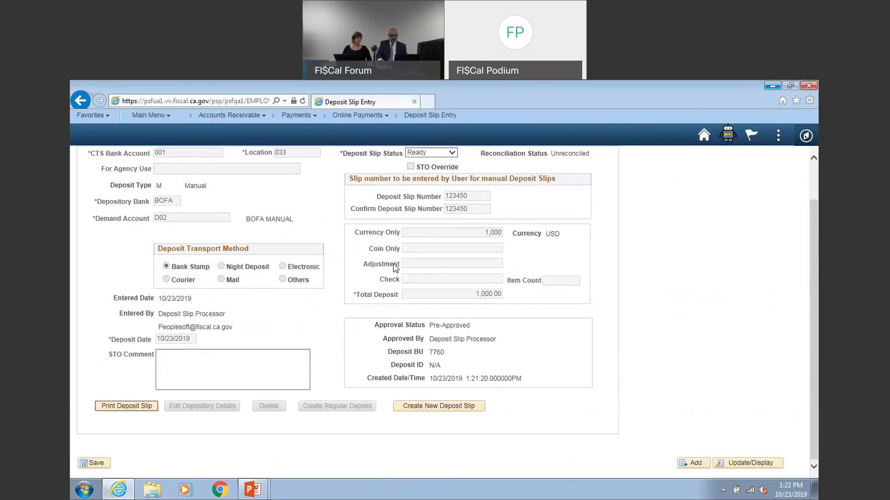
# Return the manual deposit slip to Draft status and delete it
pyautogui.click(451, 153)
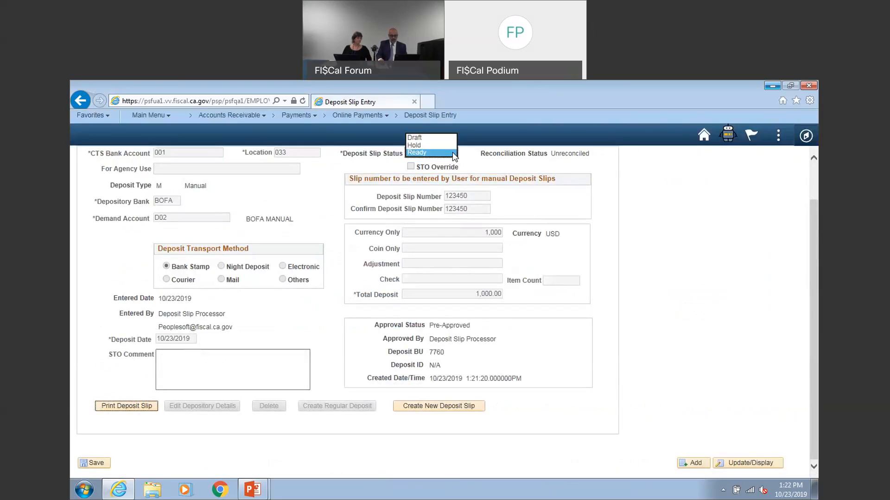
pyautogui.click(446, 138)
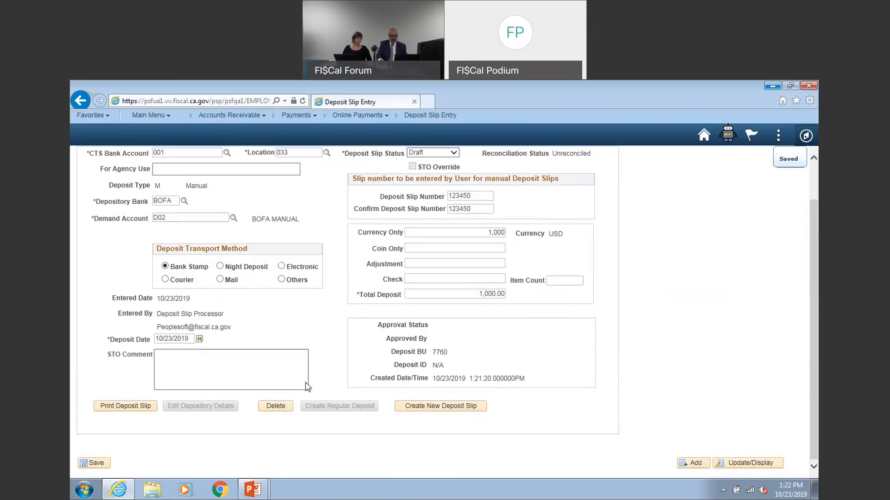
pyautogui.click(281, 405)
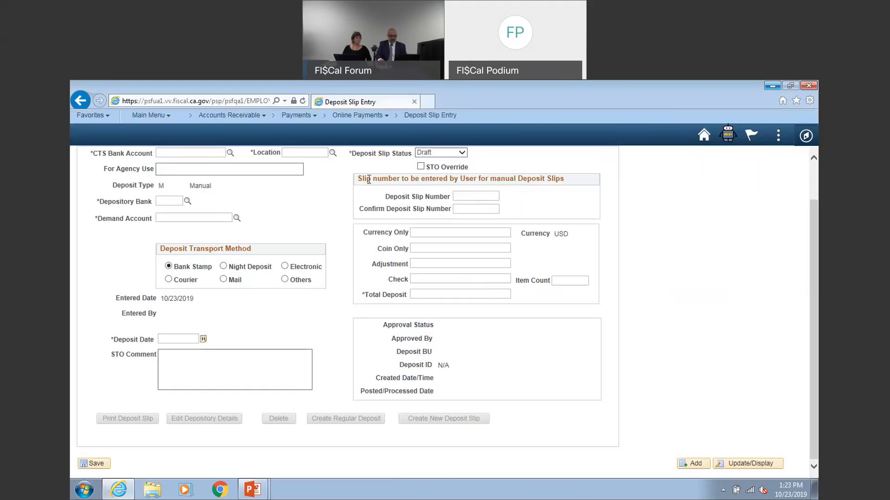
# Reopen Deposit Slip Entry and add a new deposit slip of type E (Remote)
pyautogui.click(431, 118)
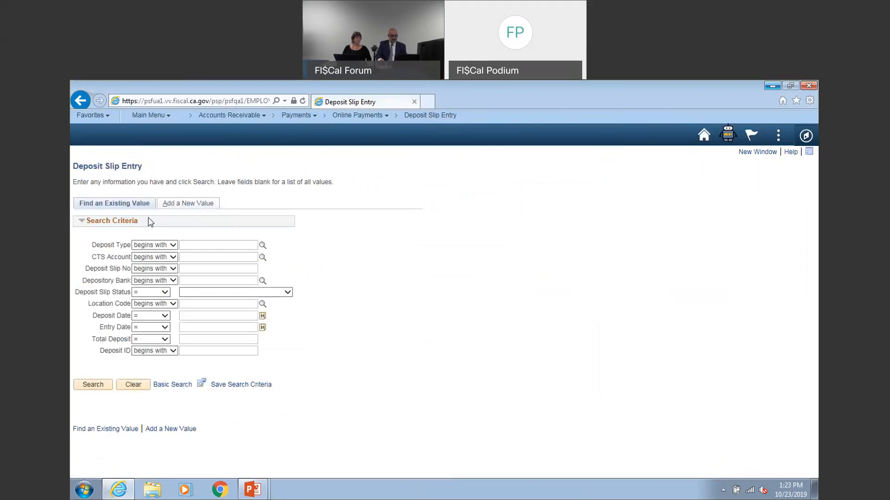
pyautogui.click(185, 204)
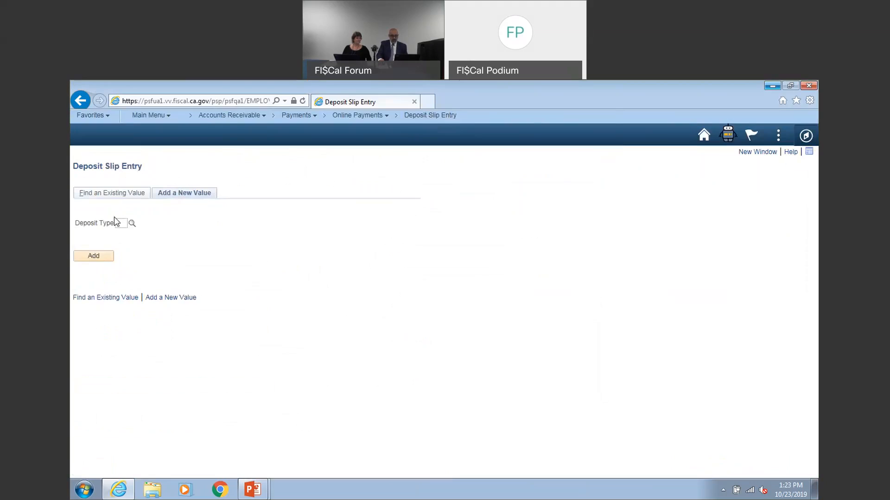
pyautogui.click(132, 224)
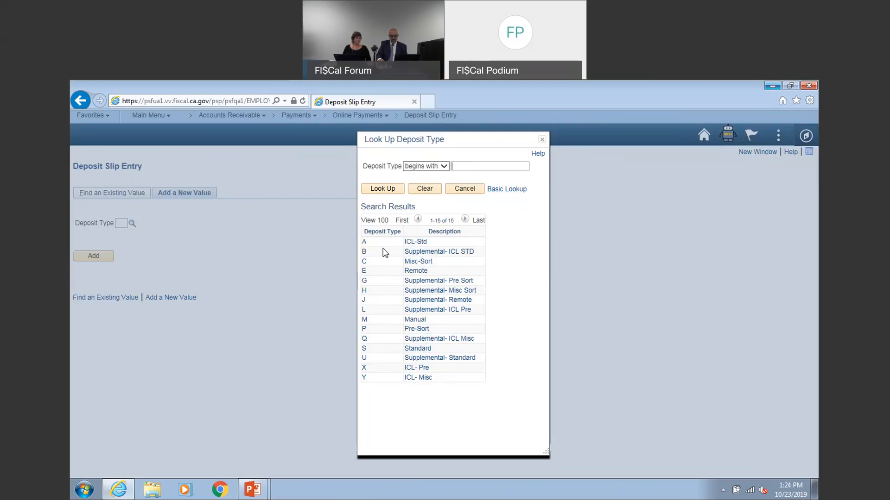
pyautogui.click(362, 272)
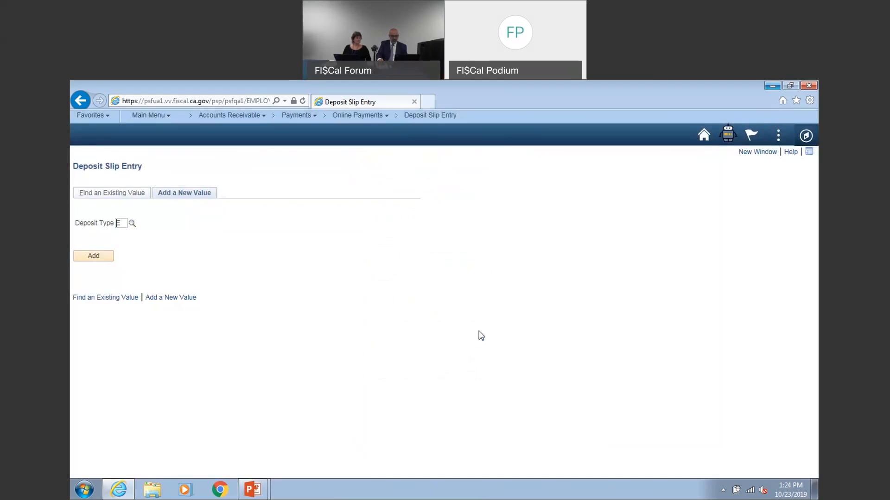
pyautogui.click(100, 255)
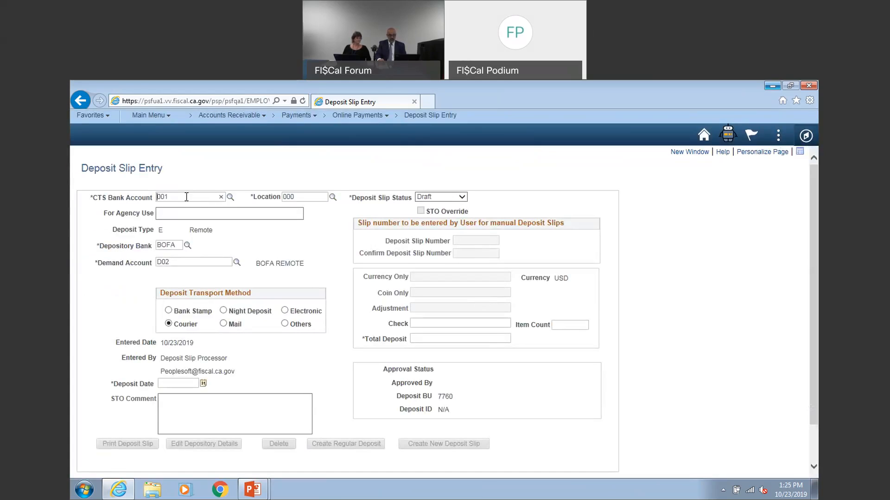
# Look up the locations available for the remote deposit slip and choose 13C
pyautogui.click(333, 199)
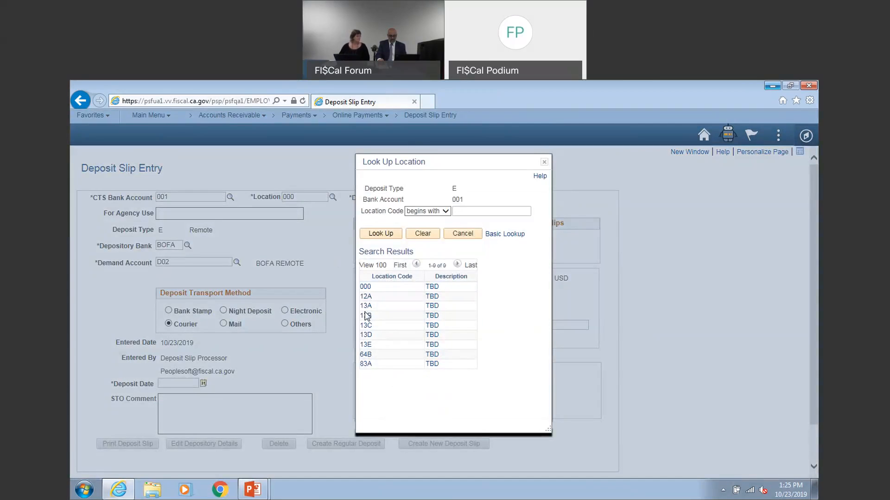
pyautogui.click(367, 324)
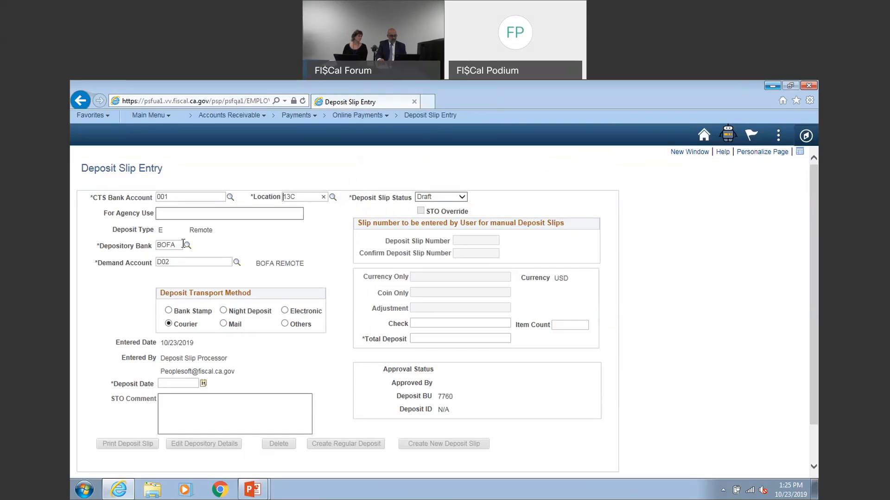
pyautogui.click(332, 198)
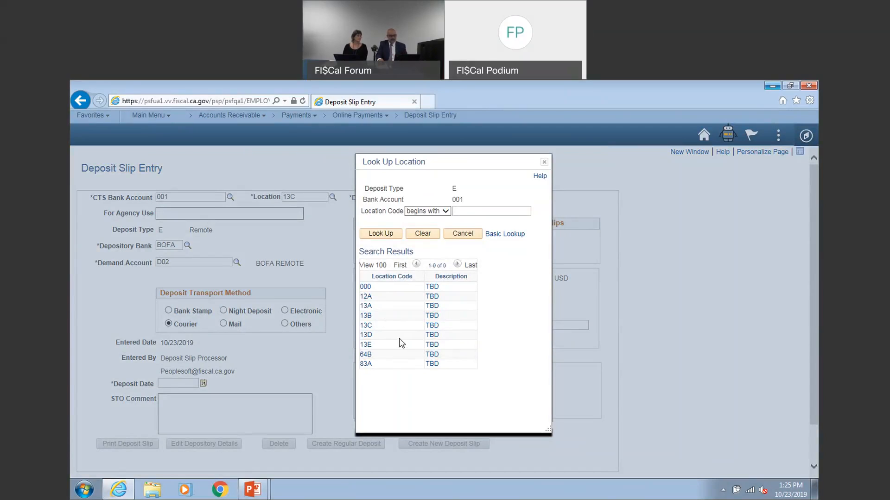
pyautogui.click(371, 326)
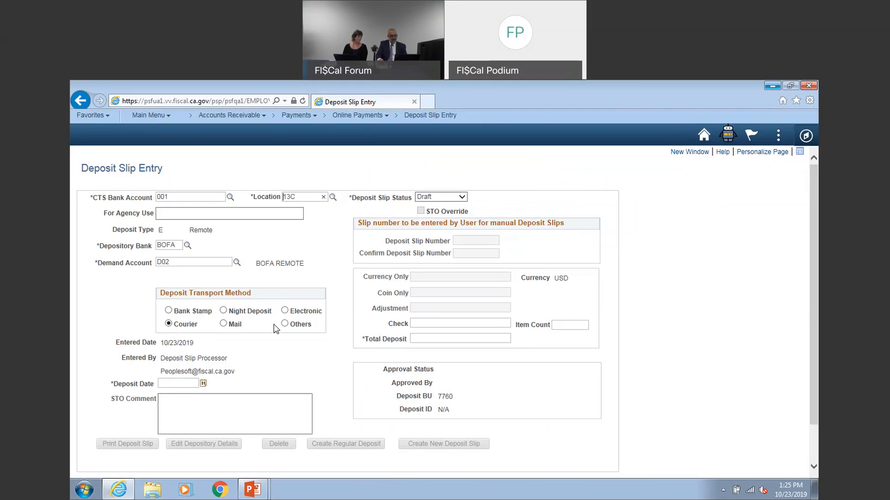
# Set the remote slip's transport method to Electronic and its deposit date to 10/23/2019
pyautogui.click(284, 310)
pyautogui.click(196, 383)
pyautogui.click(204, 384)
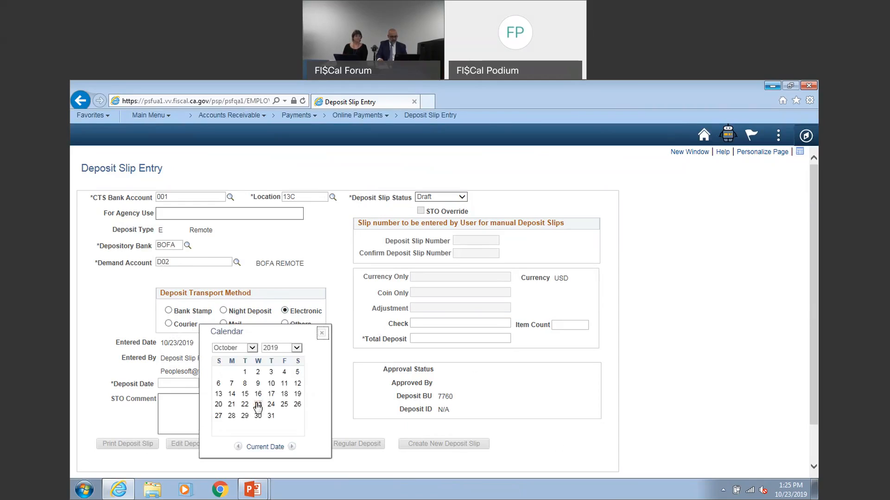
pyautogui.click(258, 408)
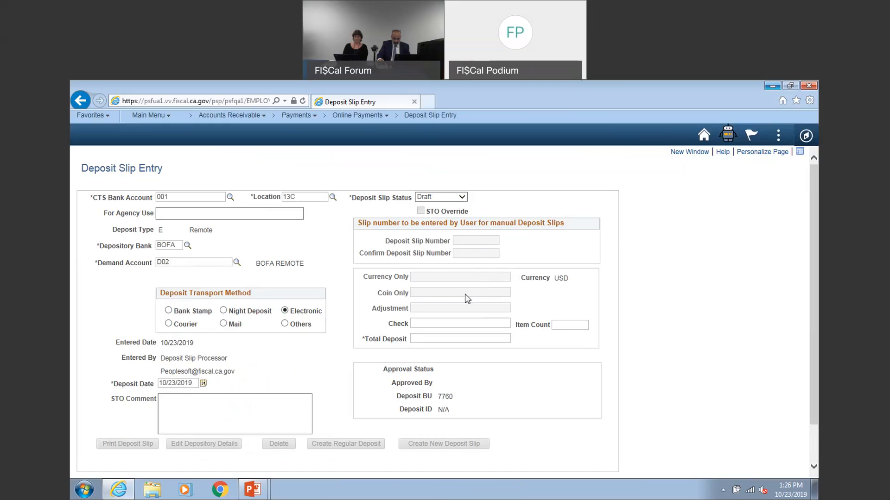
# Enter 10,000.00 as both the check amount and the total deposit, with an item count of 100
pyautogui.click(477, 325)
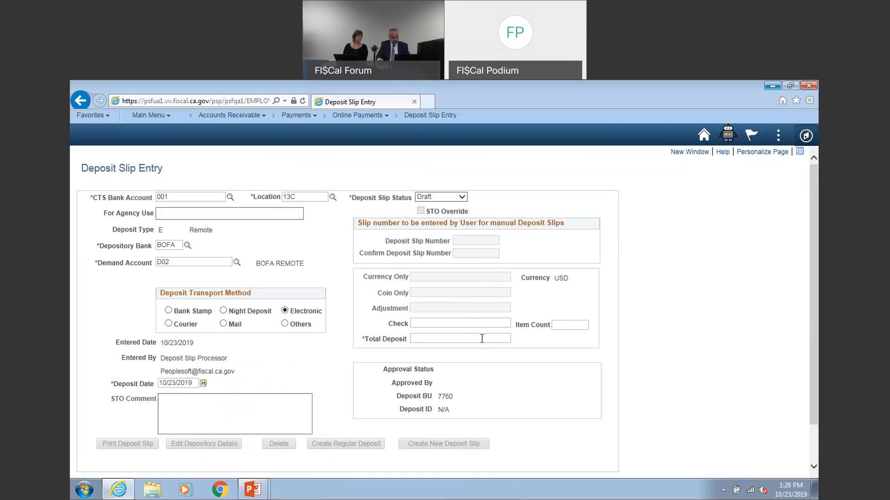
pyautogui.write('1000000')
pyautogui.click(578, 325)
pyautogui.write('1')
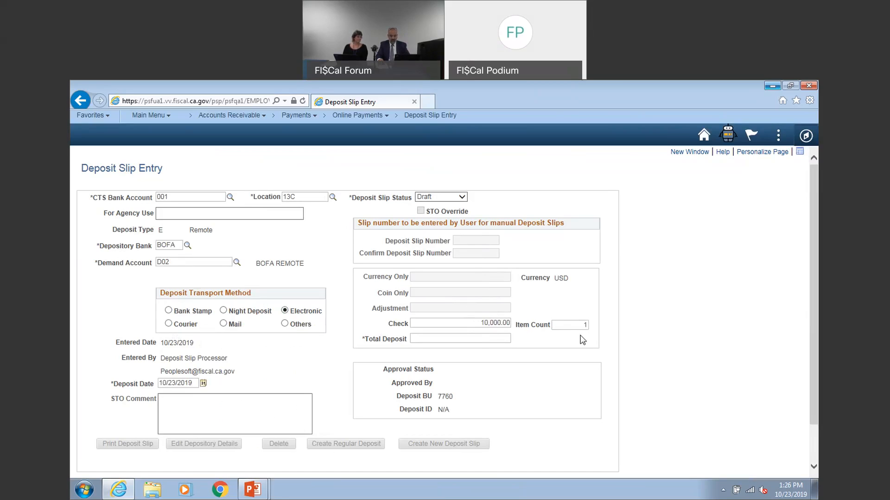
pyautogui.write('00')
pyautogui.click(491, 340)
pyautogui.write('1000000')
pyautogui.press('Tab')
# Set the remote deposit slip's status to Ready and save the slip
pyautogui.scroll(1, 509, 350)
pyautogui.click(461, 199)
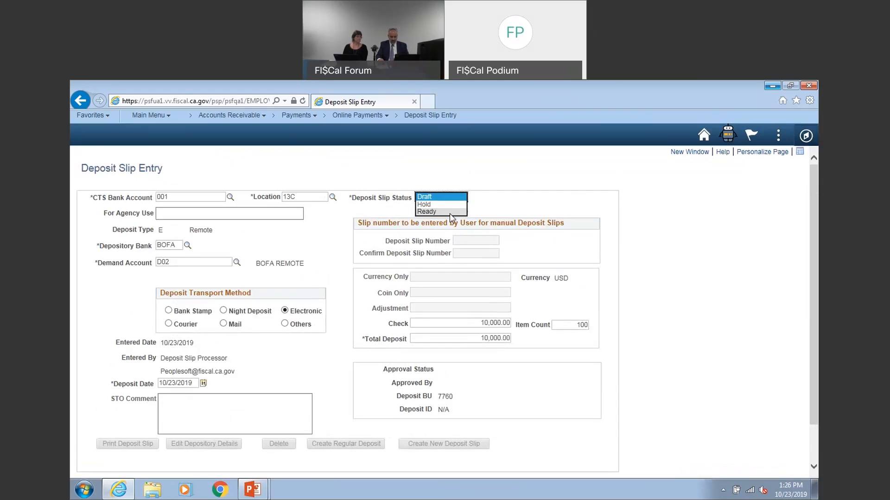
pyautogui.click(446, 211)
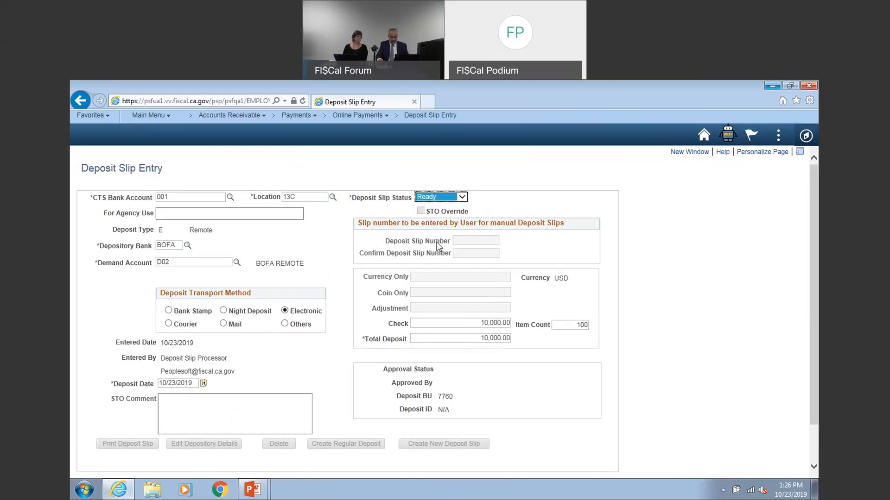
pyautogui.scroll(-1, 278, 366)
pyautogui.click(95, 463)
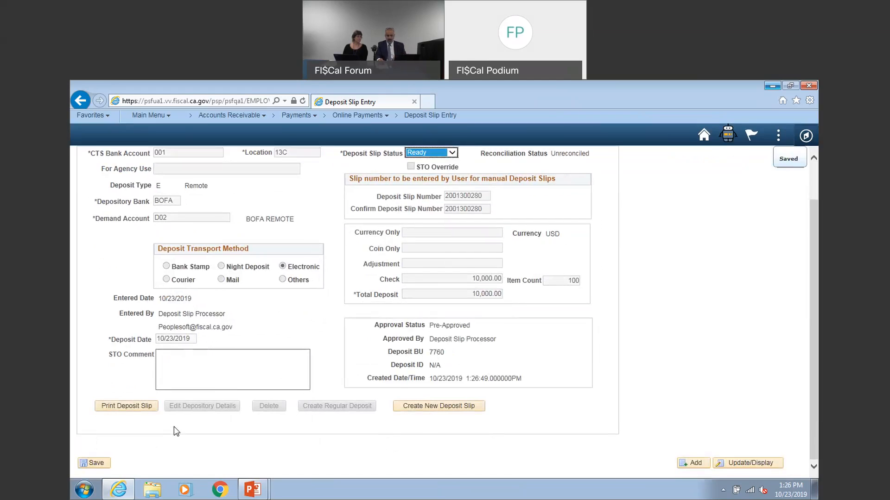
# Start a new deposit slip entry with the deposit type J, Supplemental- Remote
pyautogui.scroll(1, 175, 429)
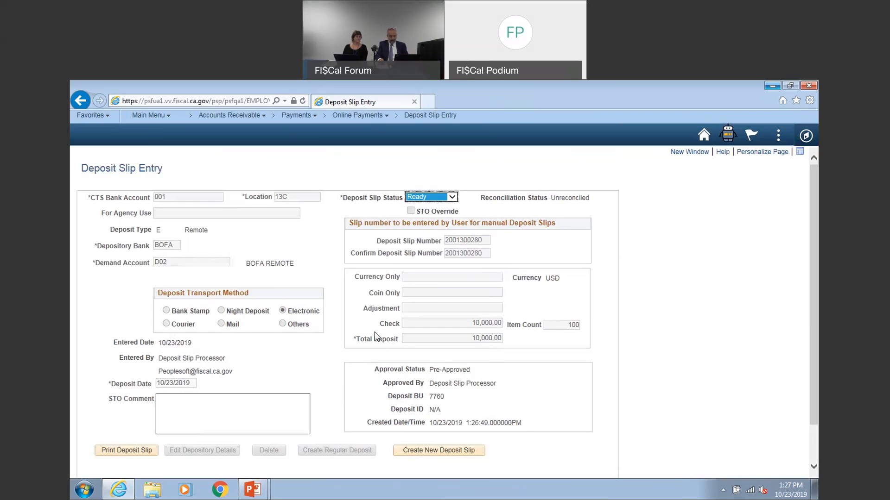
pyautogui.click(443, 115)
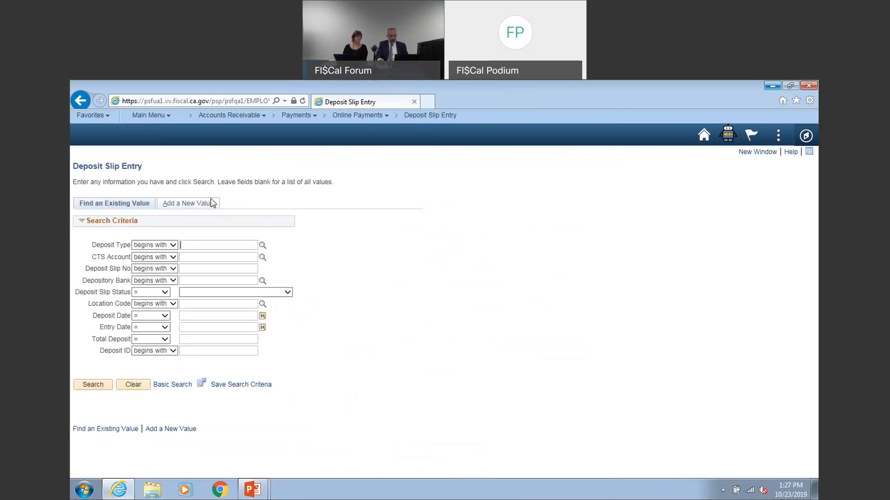
pyautogui.click(185, 203)
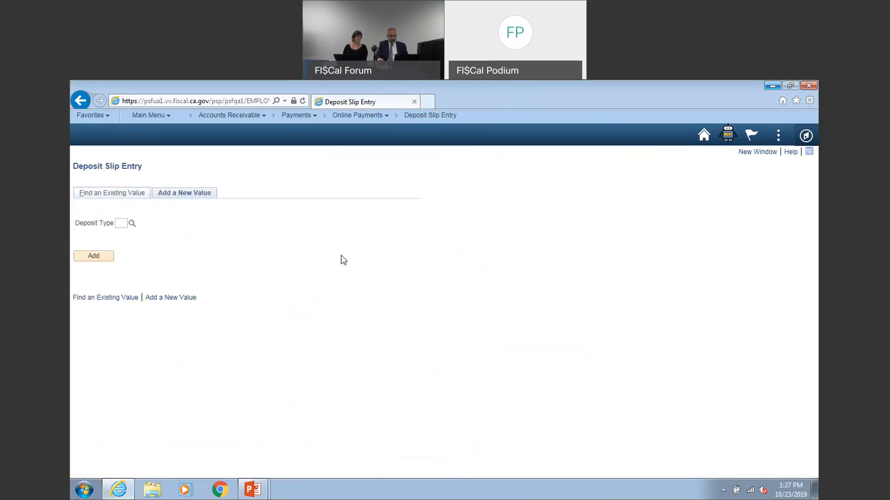
pyautogui.click(132, 224)
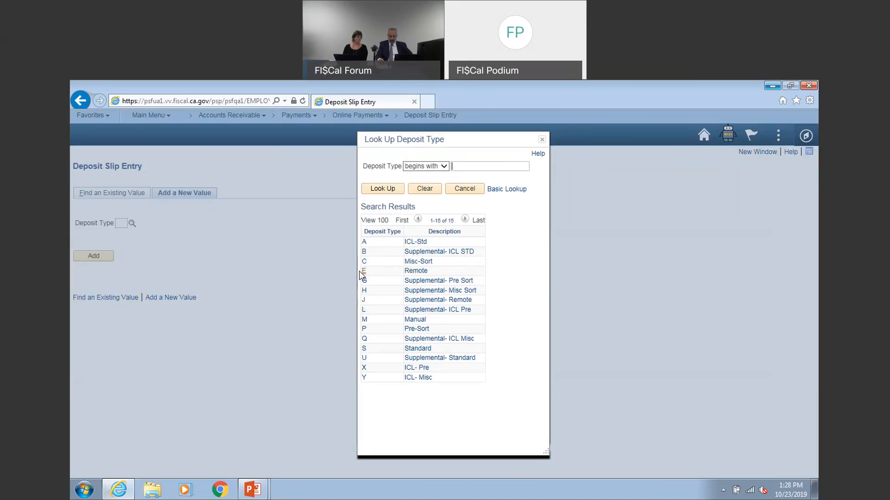
pyautogui.click(415, 300)
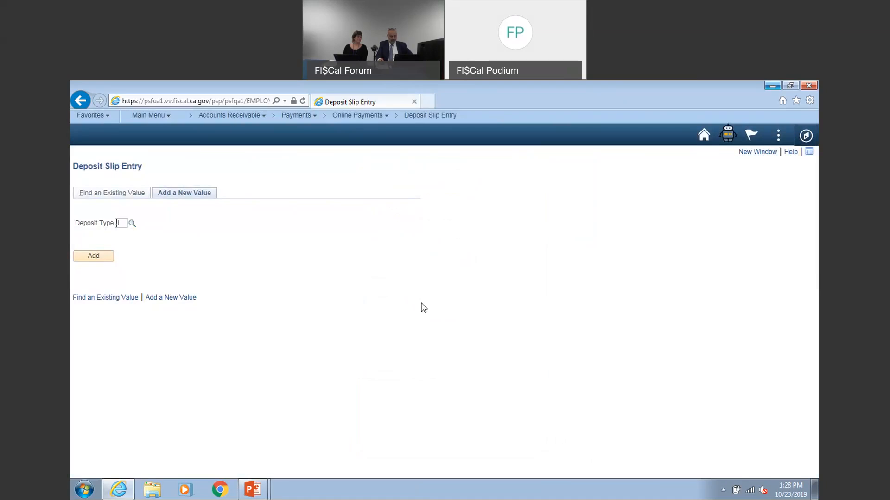
pyautogui.click(103, 256)
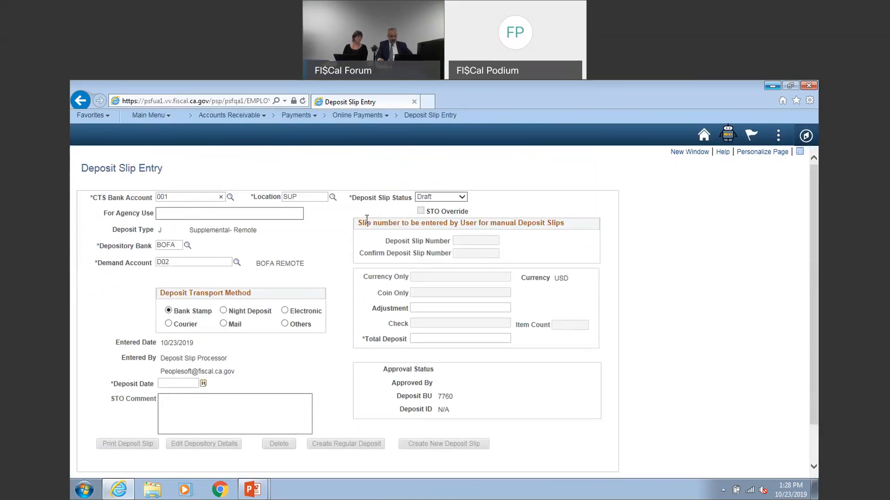
# Set the supplemental remote slip's transport method to Electronic and its deposit date to 10/23/2019
pyautogui.doubleClick(299, 196)
pyautogui.click(285, 311)
pyautogui.click(203, 384)
pyautogui.click(258, 405)
# Enter 90,000.00 as both the adjustment and the total deposit of the supplemental slip
pyautogui.click(459, 309)
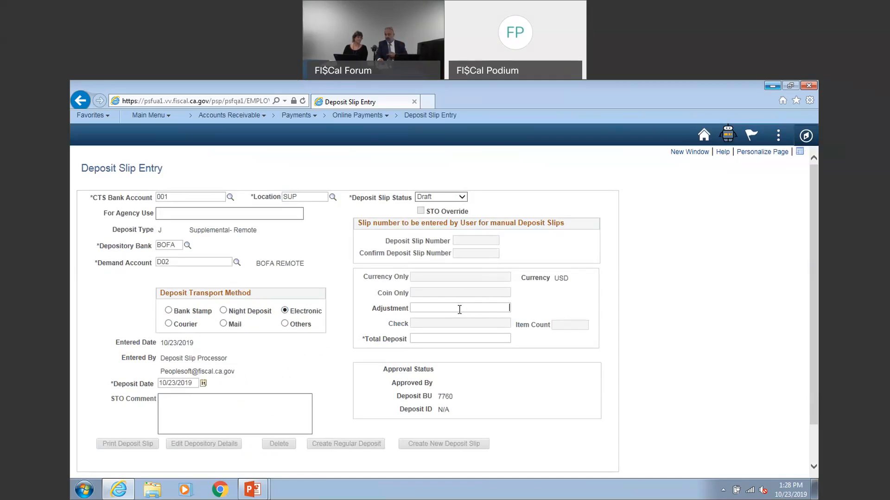
pyautogui.write('90000')
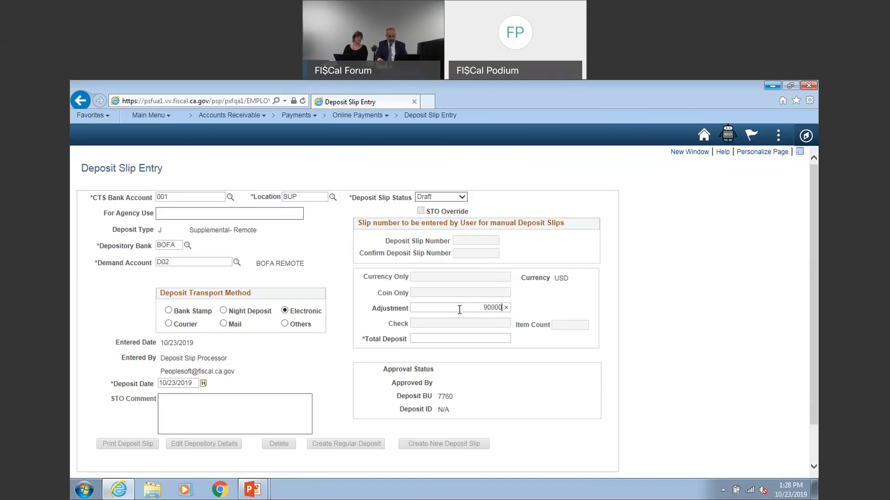
pyautogui.write('00')
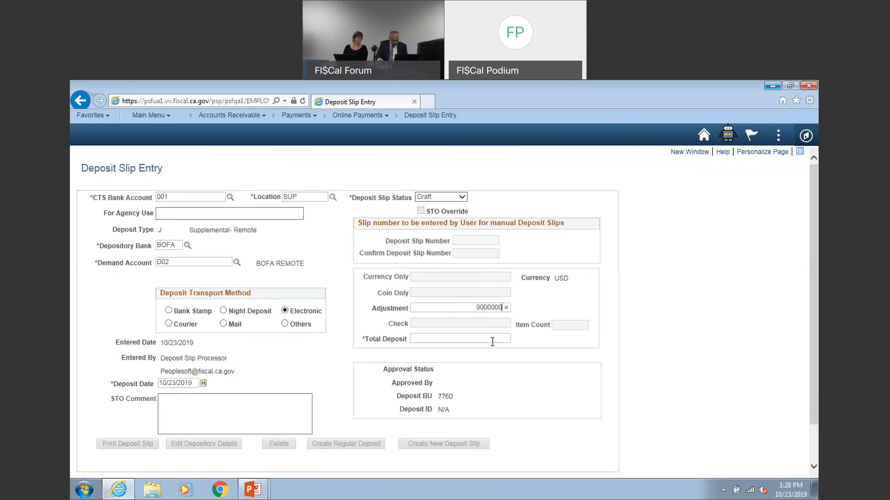
pyautogui.click(507, 337)
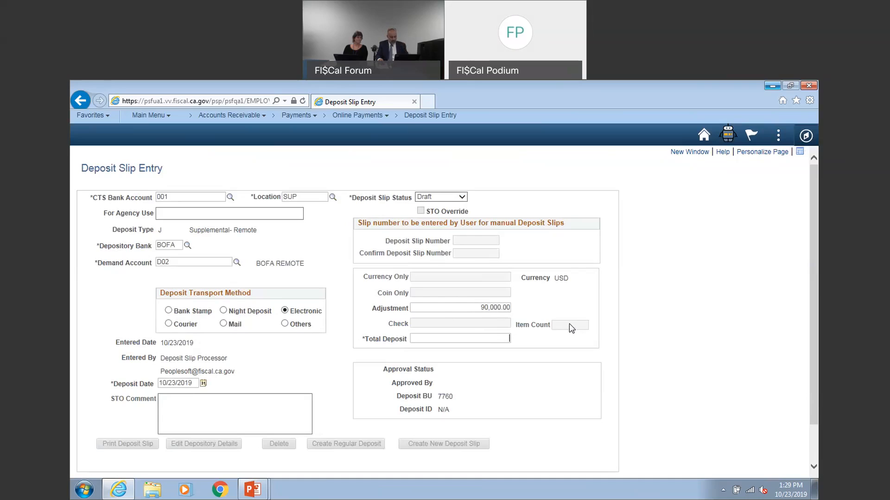
pyautogui.write('9000000')
pyautogui.press('Tab')
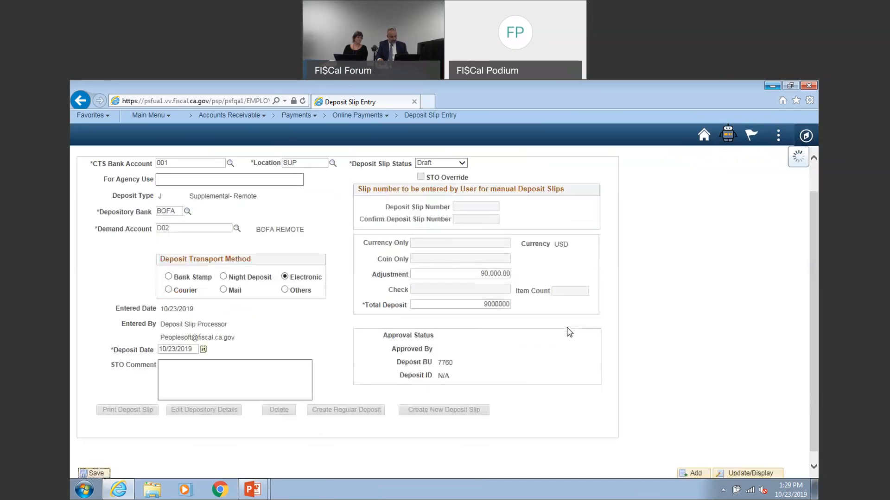
# Set the supplemental remote slip's status to Ready and save the slip
pyautogui.click(462, 163)
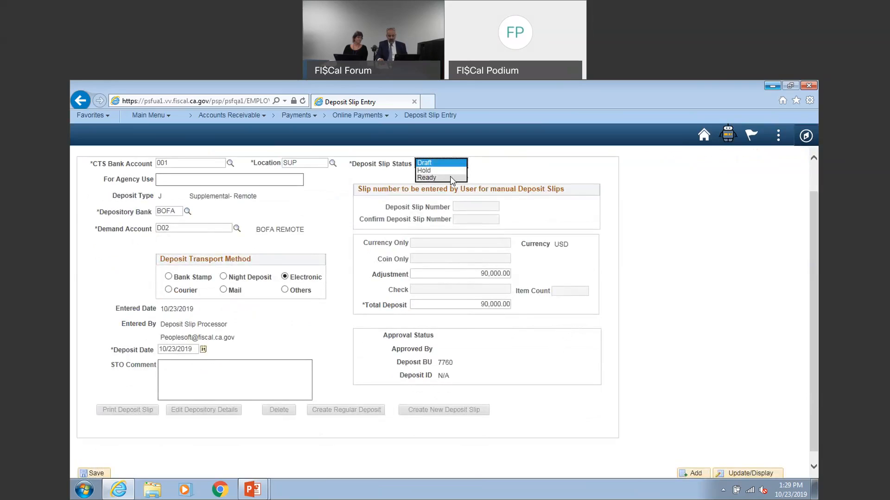
pyautogui.click(435, 178)
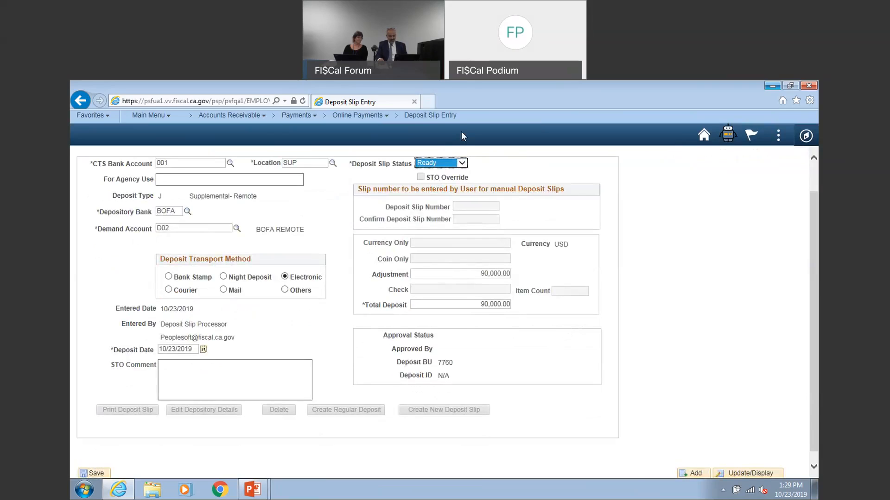
pyautogui.click(96, 473)
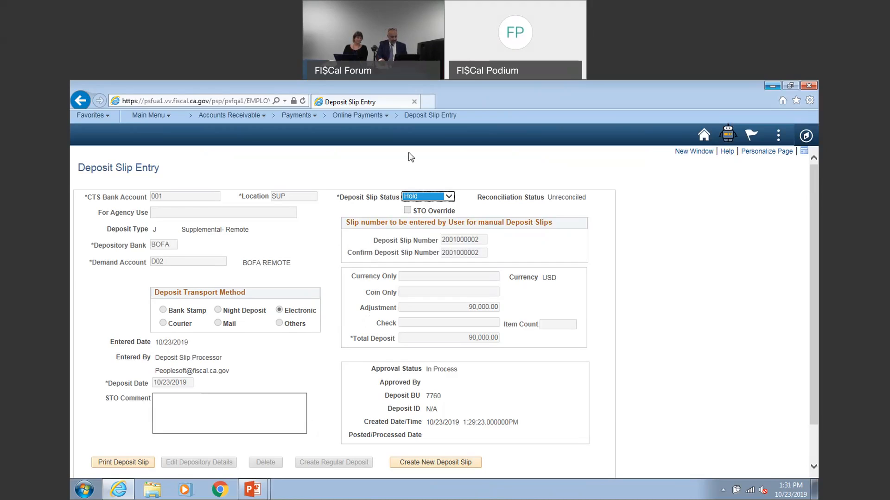
# Return the held supplemental slip to Draft status and save it
pyautogui.click(449, 197)
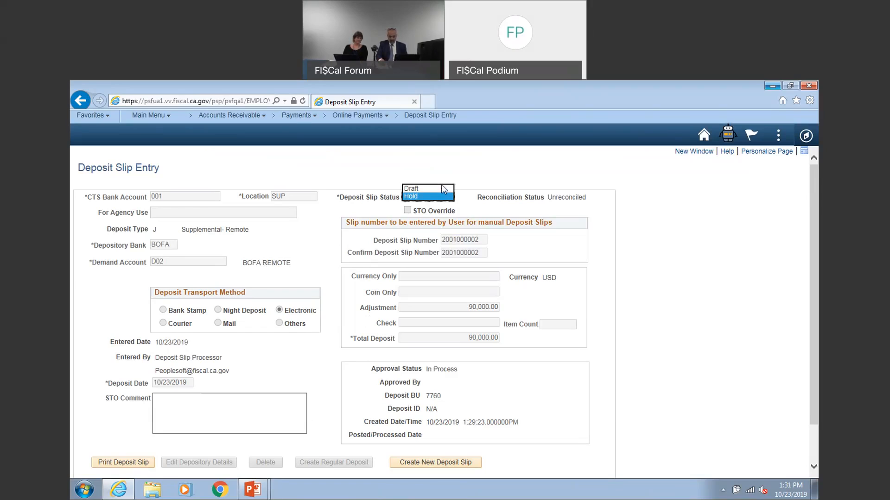
pyautogui.click(432, 189)
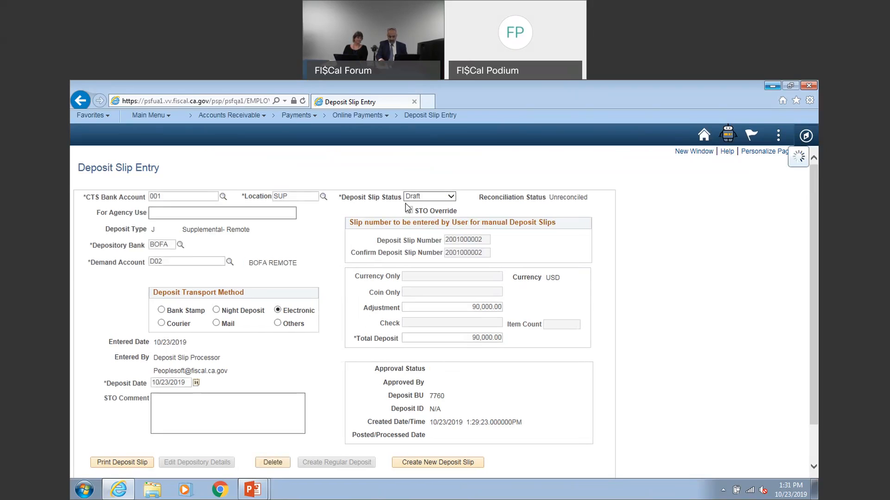
pyautogui.scroll(-2, 443, 339)
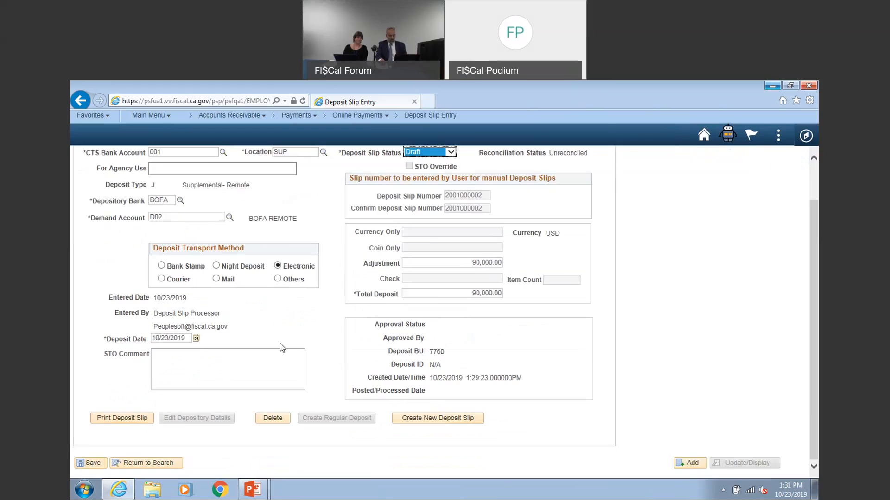
pyautogui.click(92, 462)
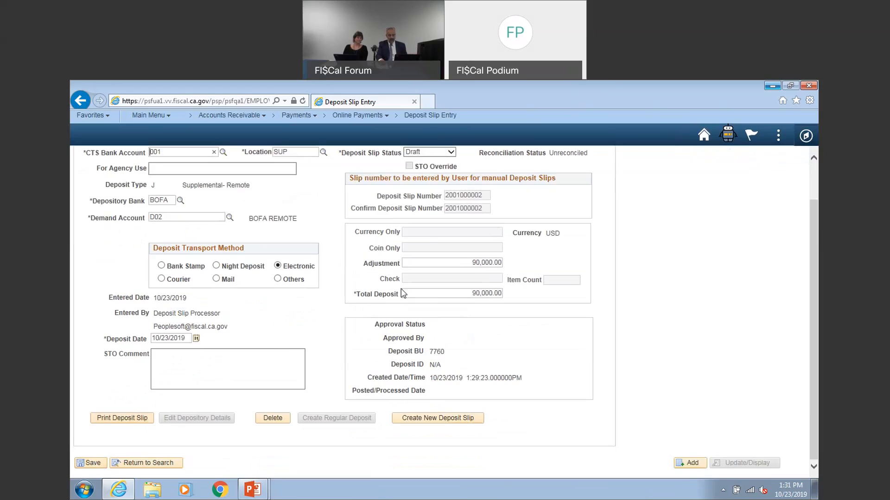
# Mark the drafted supplemental slip as Ready again and save it
pyautogui.click(450, 153)
pyautogui.click(441, 166)
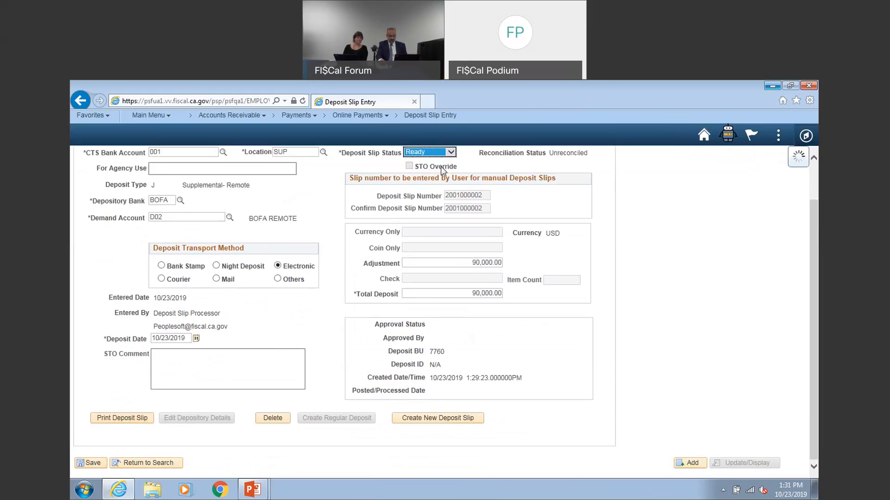
pyautogui.click(91, 464)
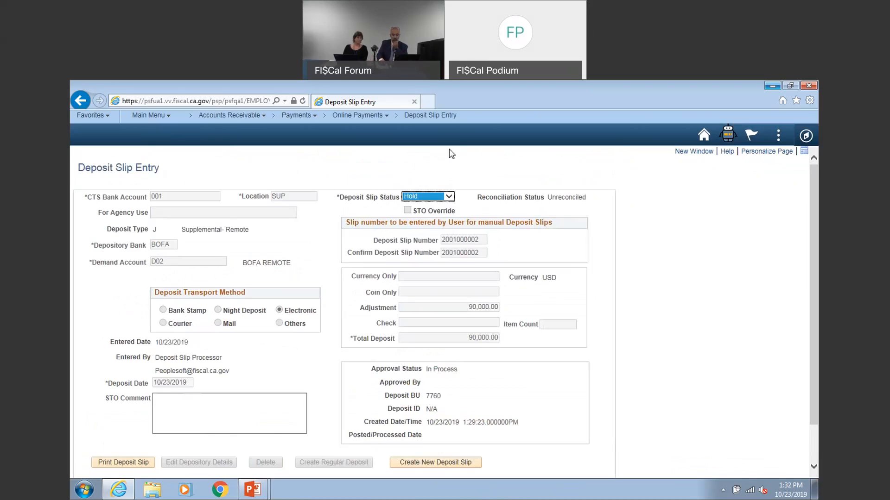
# Search the existing deposit slips by deposit type S and the CTS account number
pyautogui.click(445, 116)
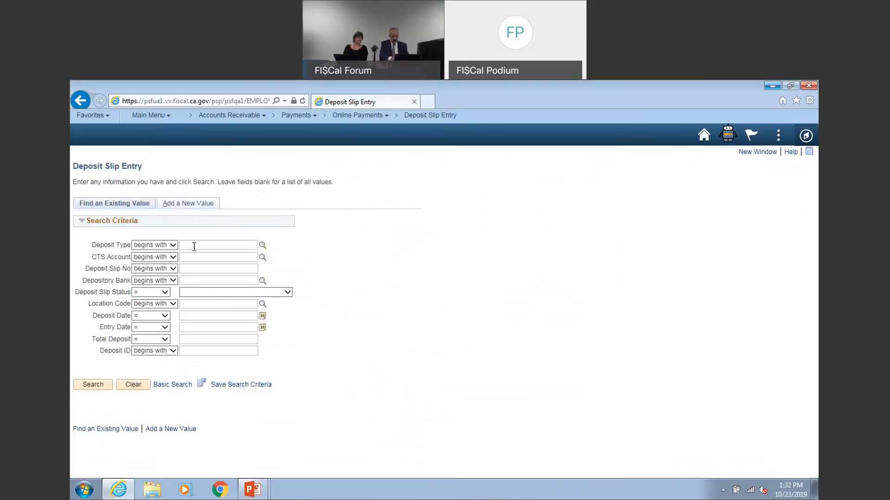
pyautogui.write('0')
pyautogui.moveTo(194, 246); pyautogui.dragTo(166, 238)
pyautogui.write('s')
pyautogui.click(189, 256)
pyautogui.write('001')
pyautogui.click(98, 385)
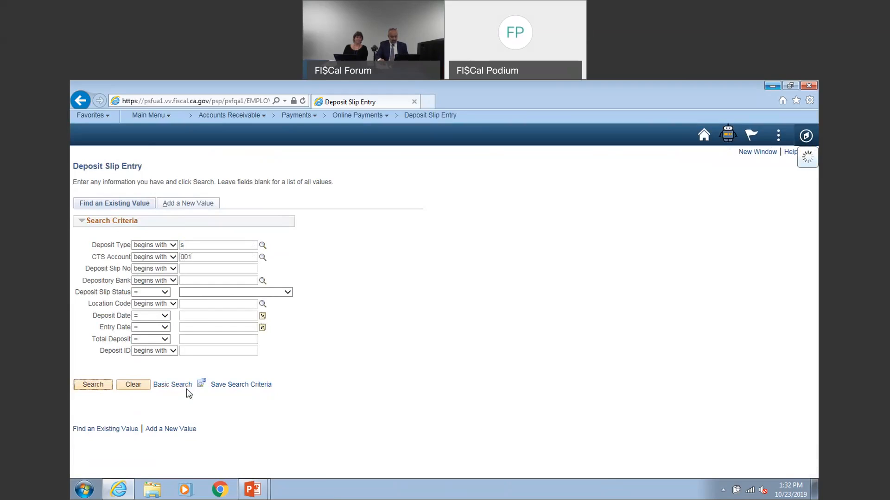
pyautogui.scroll(-1, 366, 440)
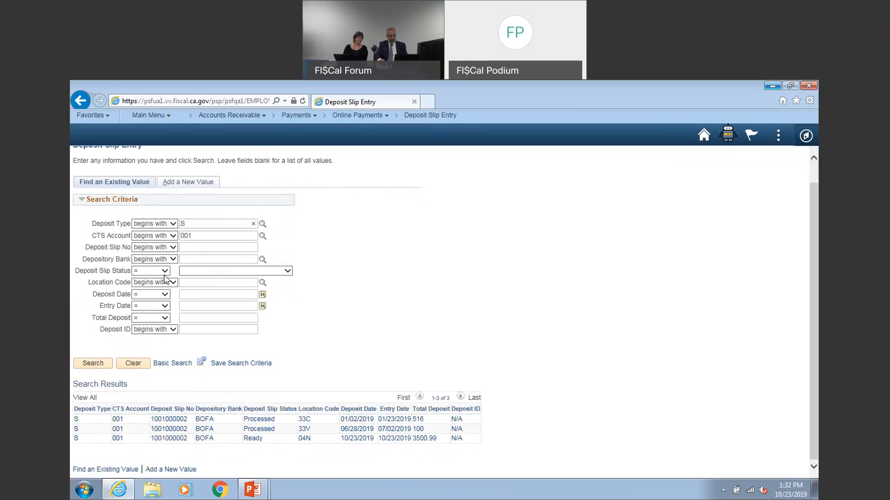
# Repeat the deposit slip search with deposit type E for the same CTS account and browse the results
pyautogui.moveTo(189, 224); pyautogui.dragTo(178, 225)
pyautogui.write('e')
pyautogui.press('Return')
pyautogui.scroll(-10, 556, 419)
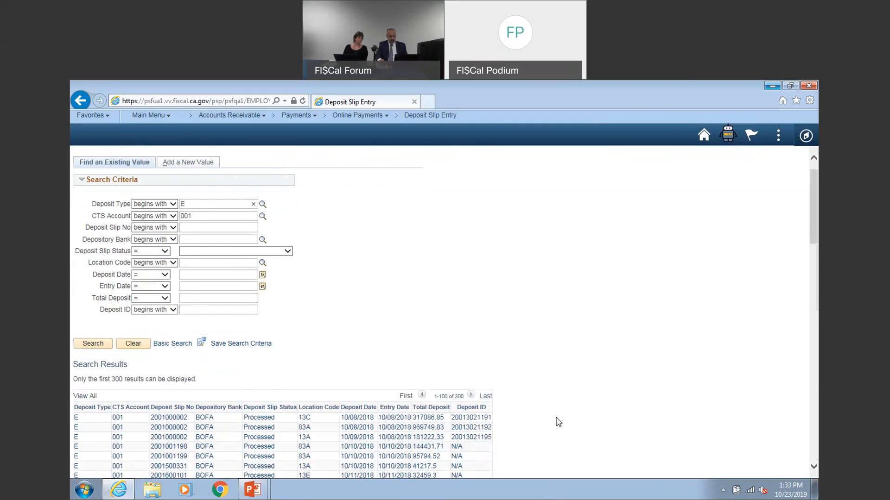
pyautogui.scroll(10, 556, 421)
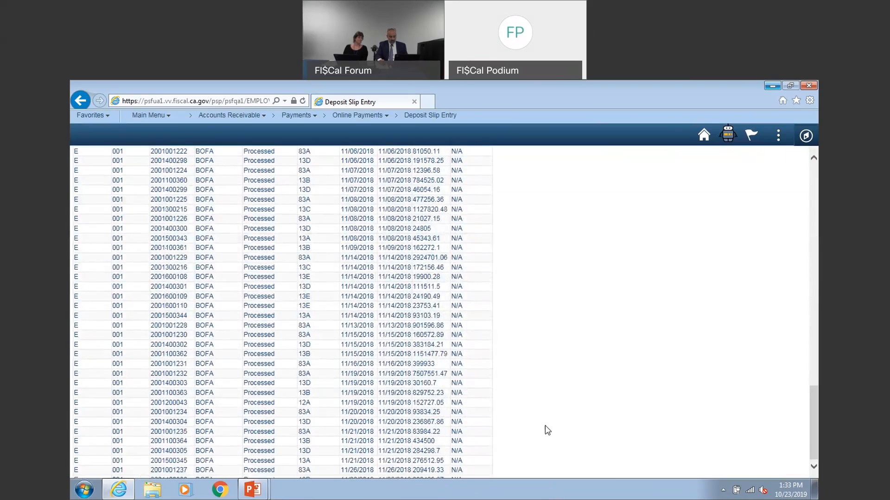
pyautogui.scroll(-3, 540, 428)
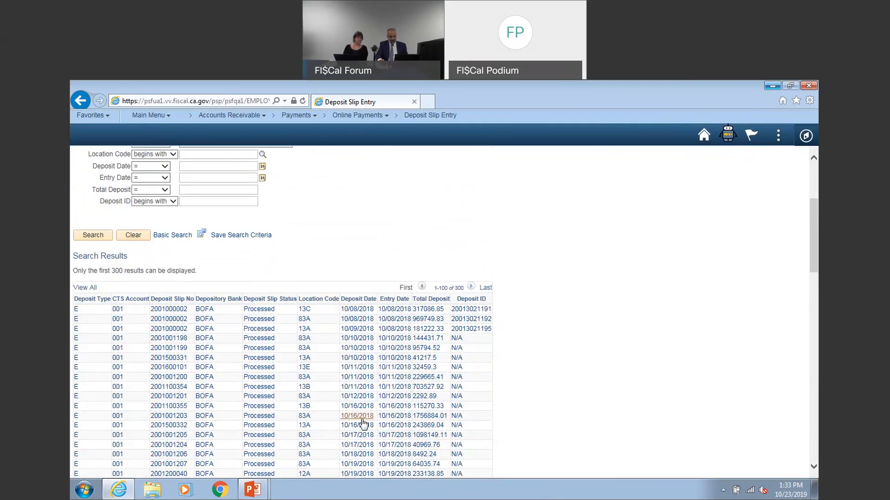
pyautogui.scroll(3, 362, 423)
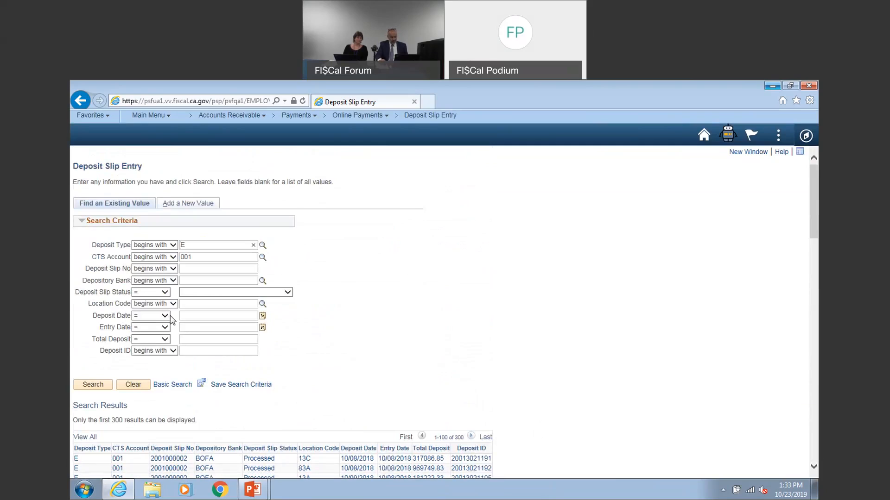
# Narrow the type E search to the deposit date 10/16/2018 and check the comparison options available for that date
pyautogui.click(212, 317)
pyautogui.click(262, 317)
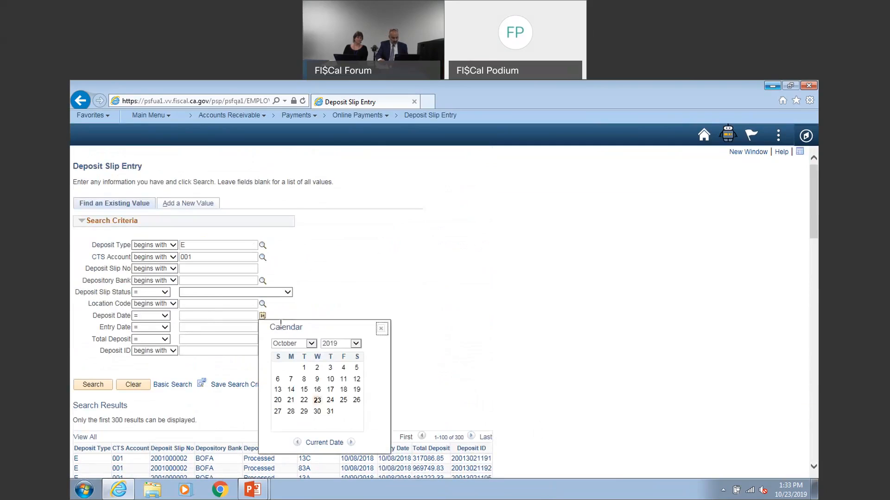
pyautogui.click(358, 344)
pyautogui.click(345, 336)
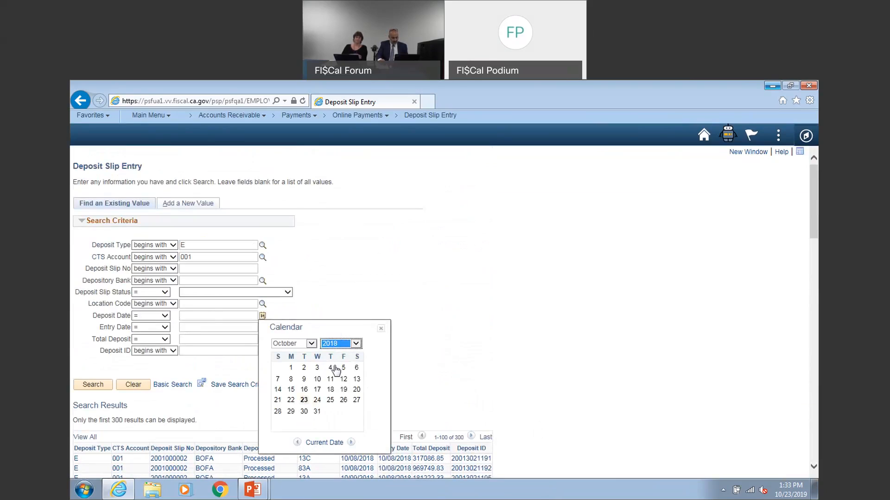
pyautogui.click(304, 390)
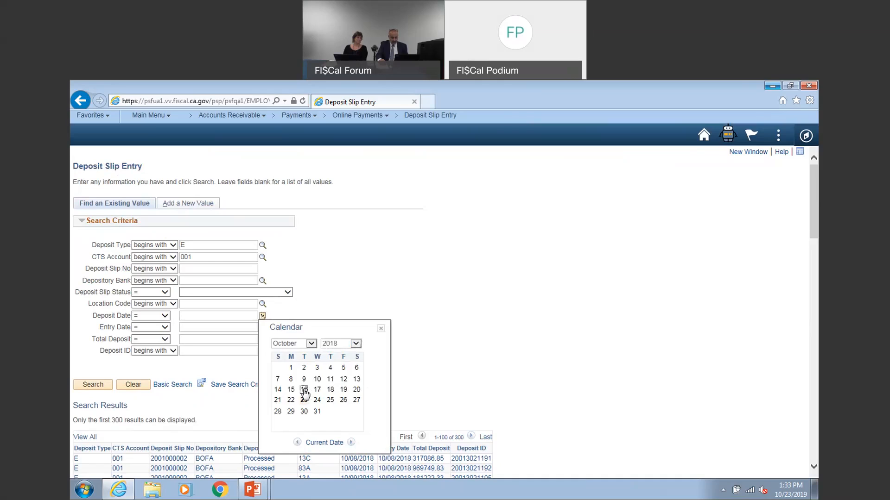
pyautogui.click(93, 385)
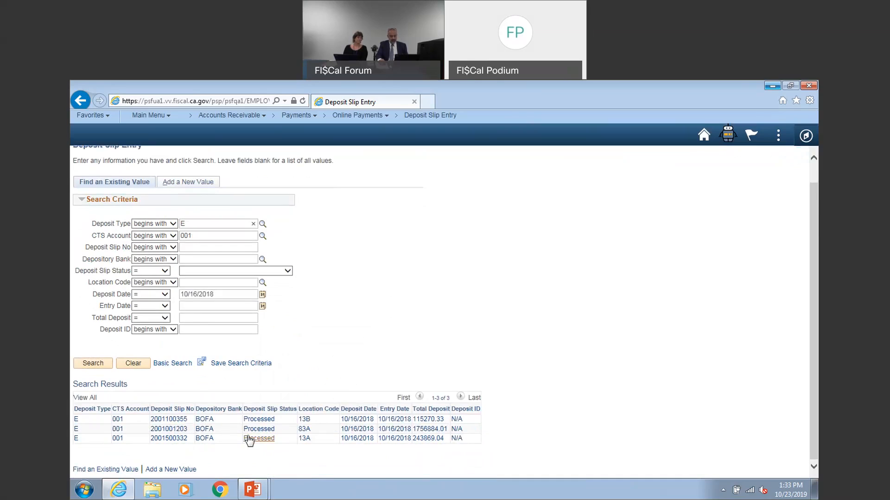
pyautogui.click(164, 294)
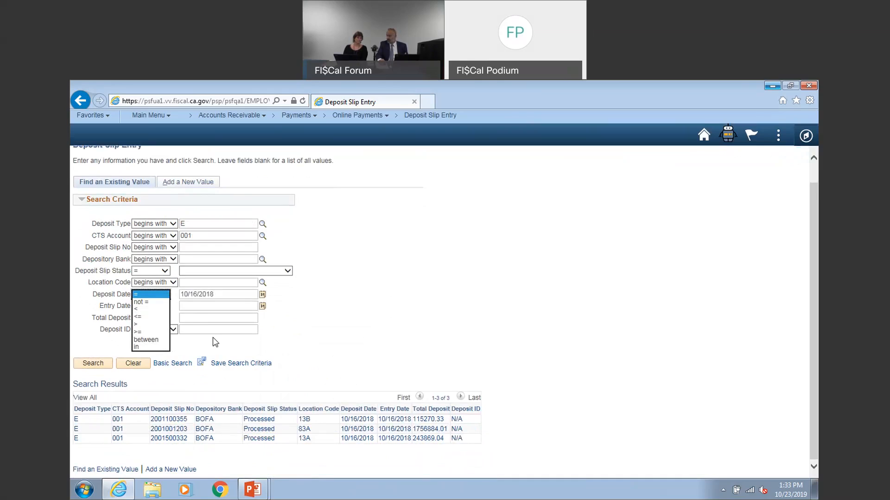
pyautogui.click(289, 343)
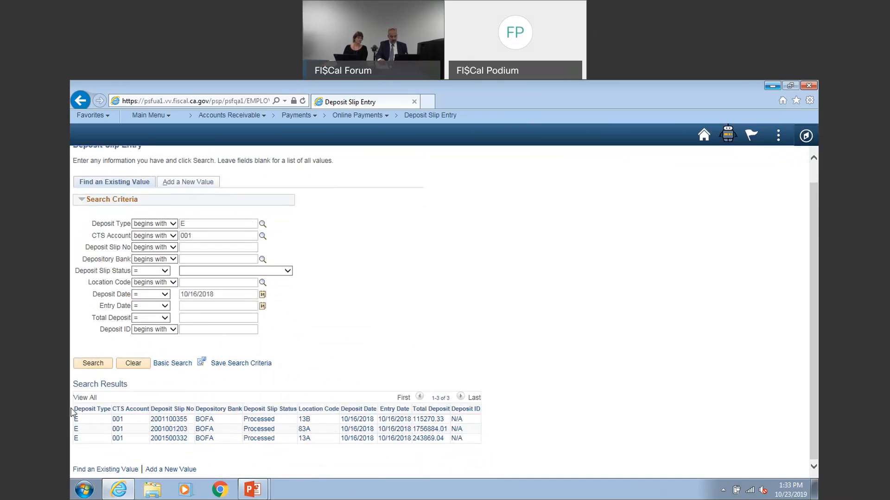